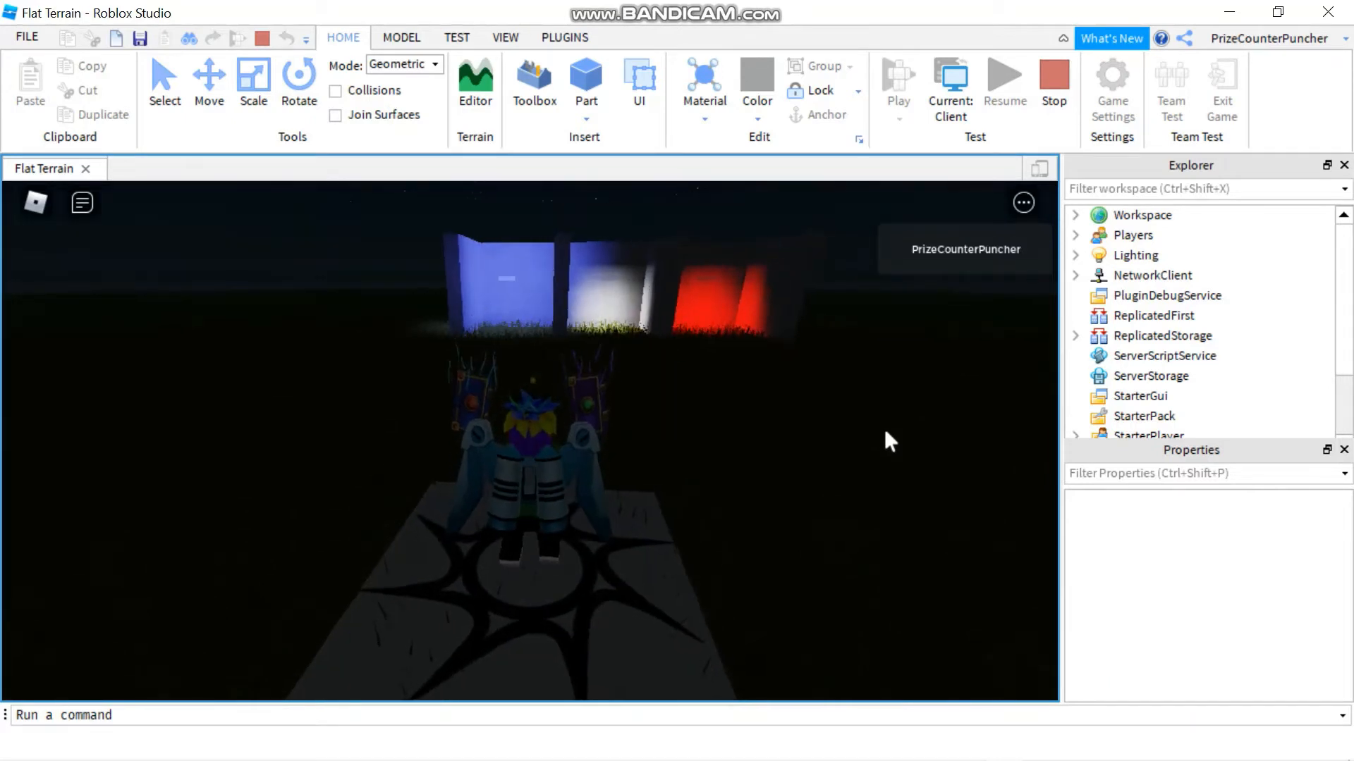
- Walk the avatar past the lit wall booths in the playtest to view their lighting, and end the test
key("w")
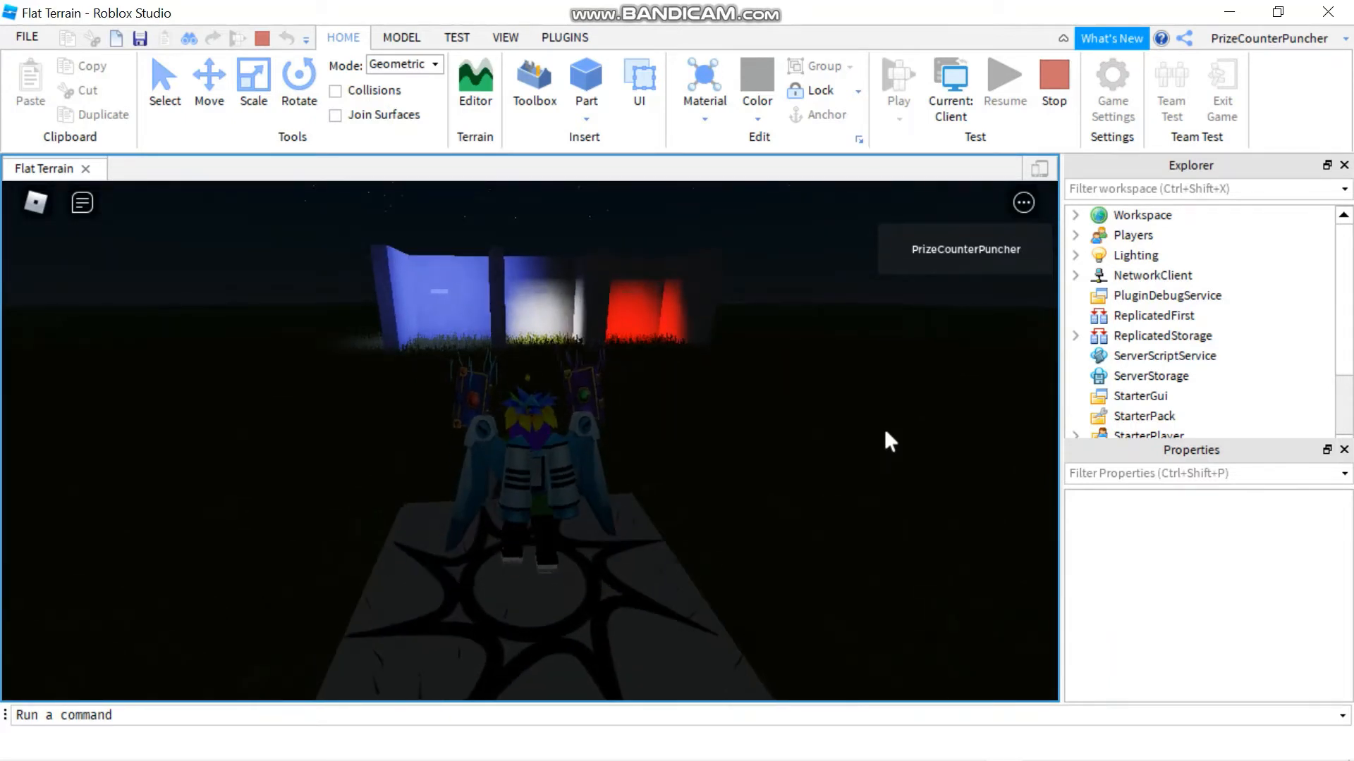
key("w")
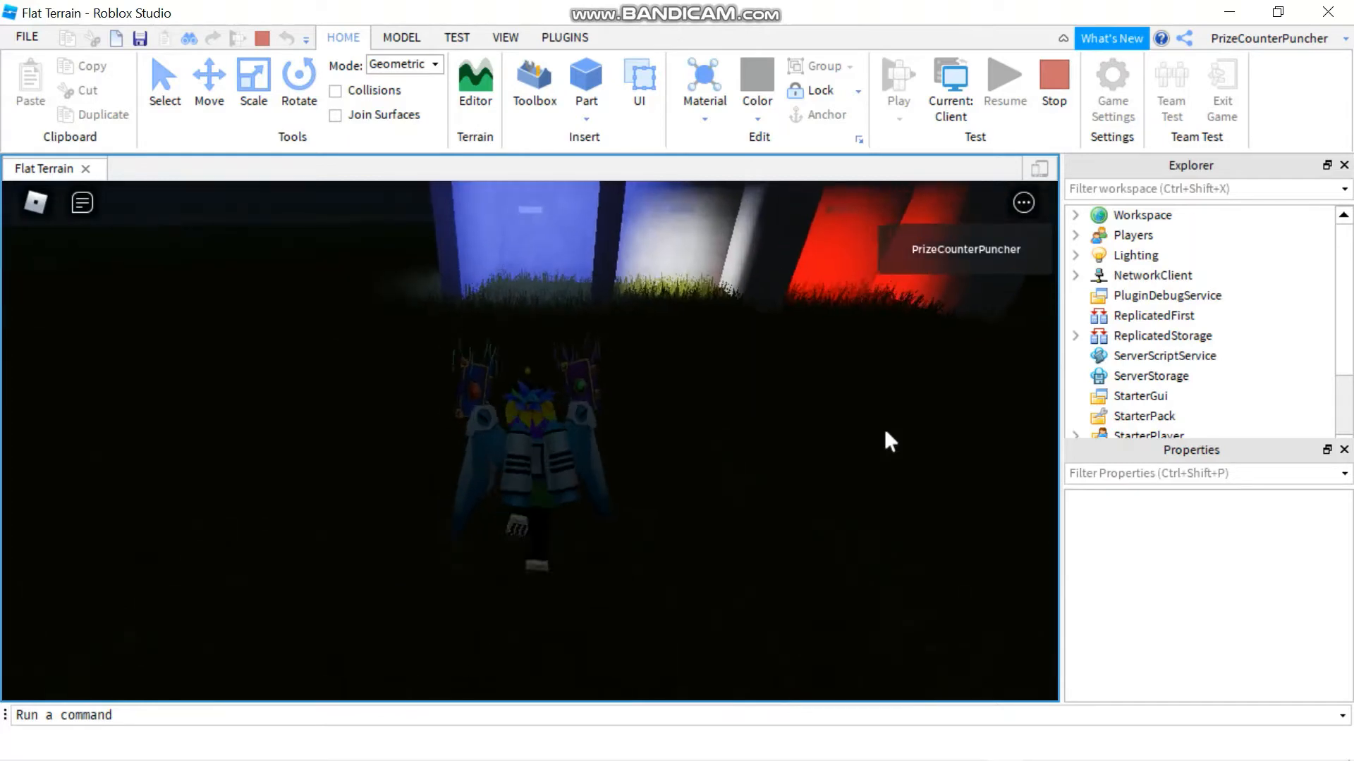
key("Right")
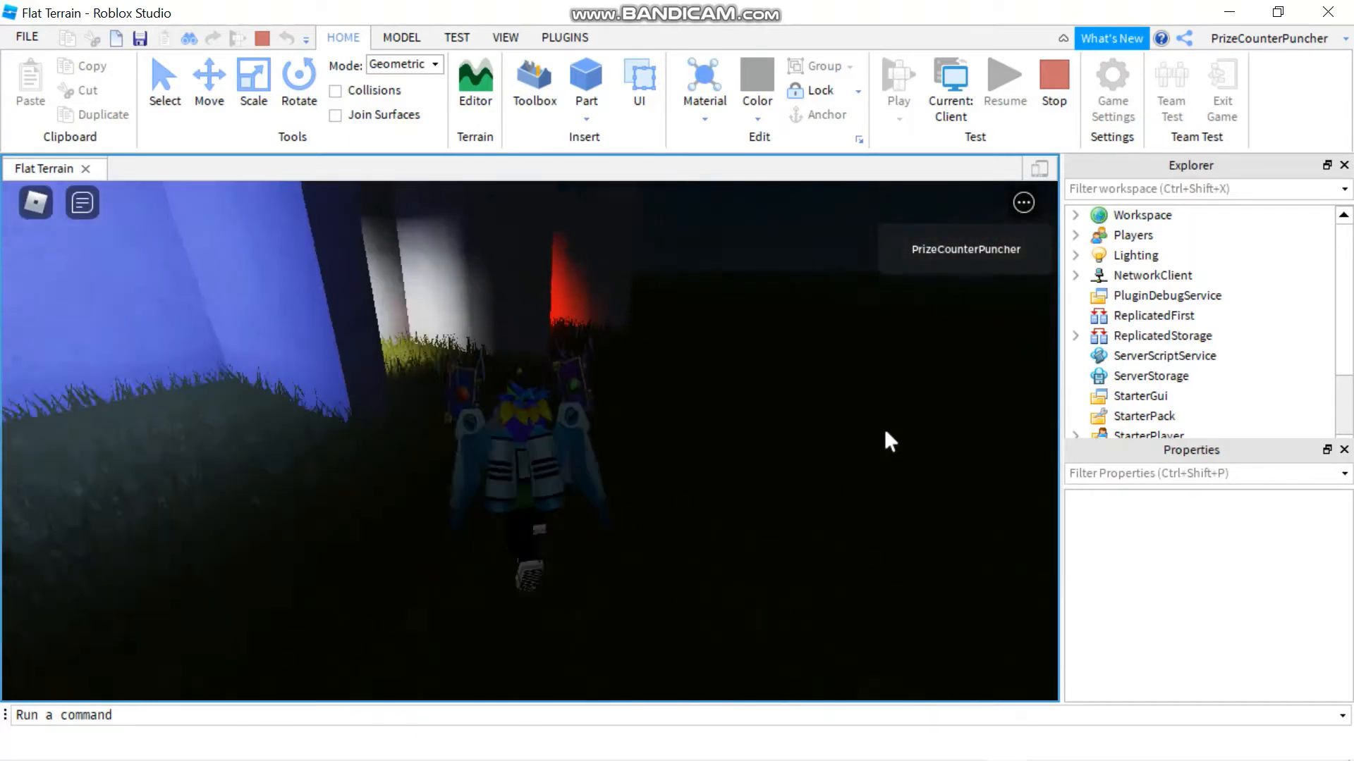
key("Left")
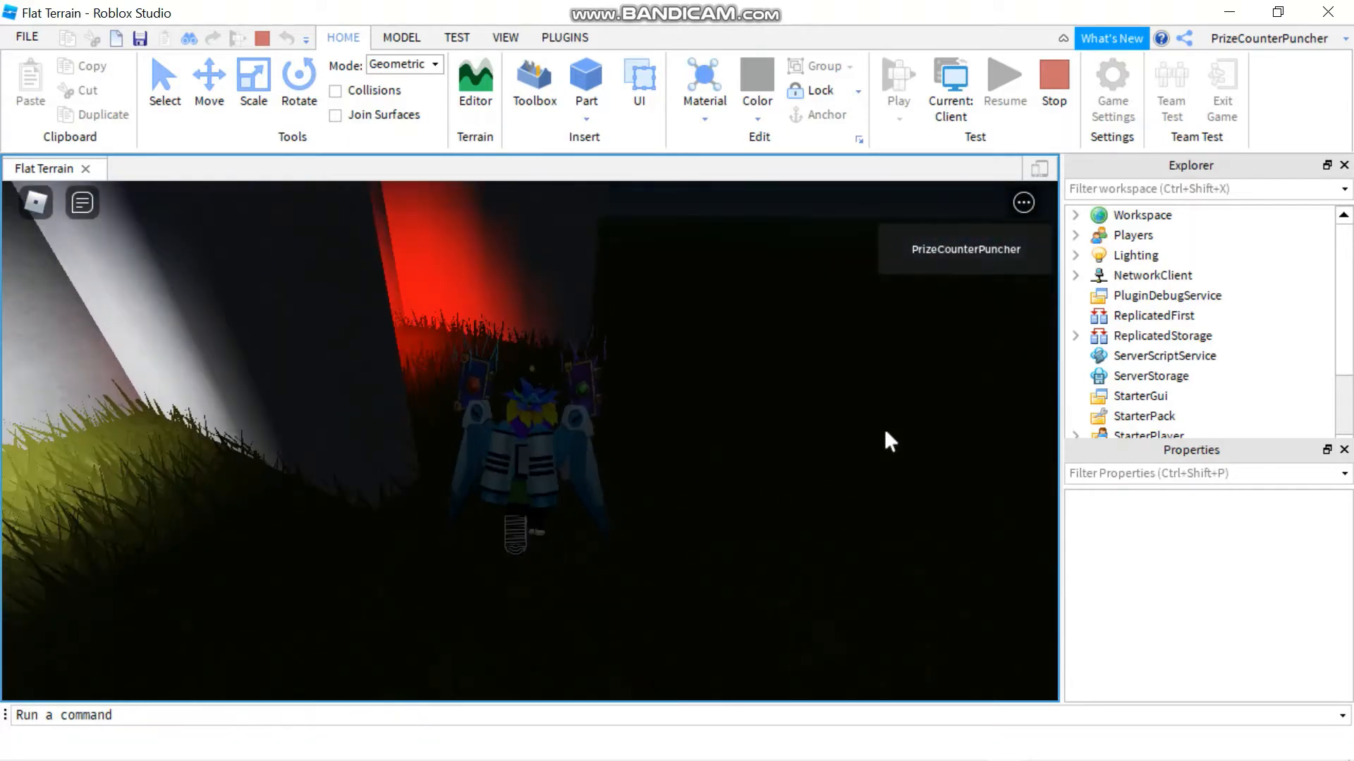
key("shift+F5")
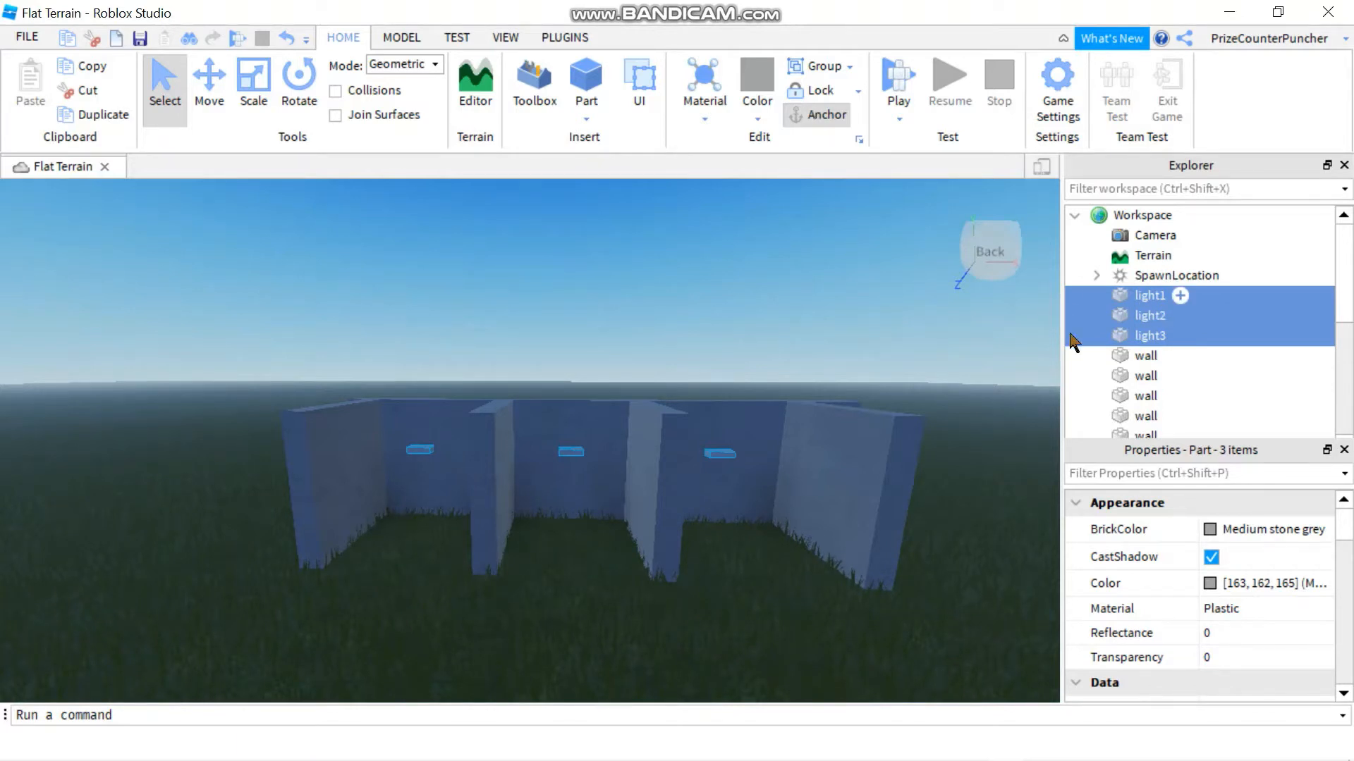
- Add a PointLight to the light1 part
left_click(920, 332)
left_click(1150, 295)
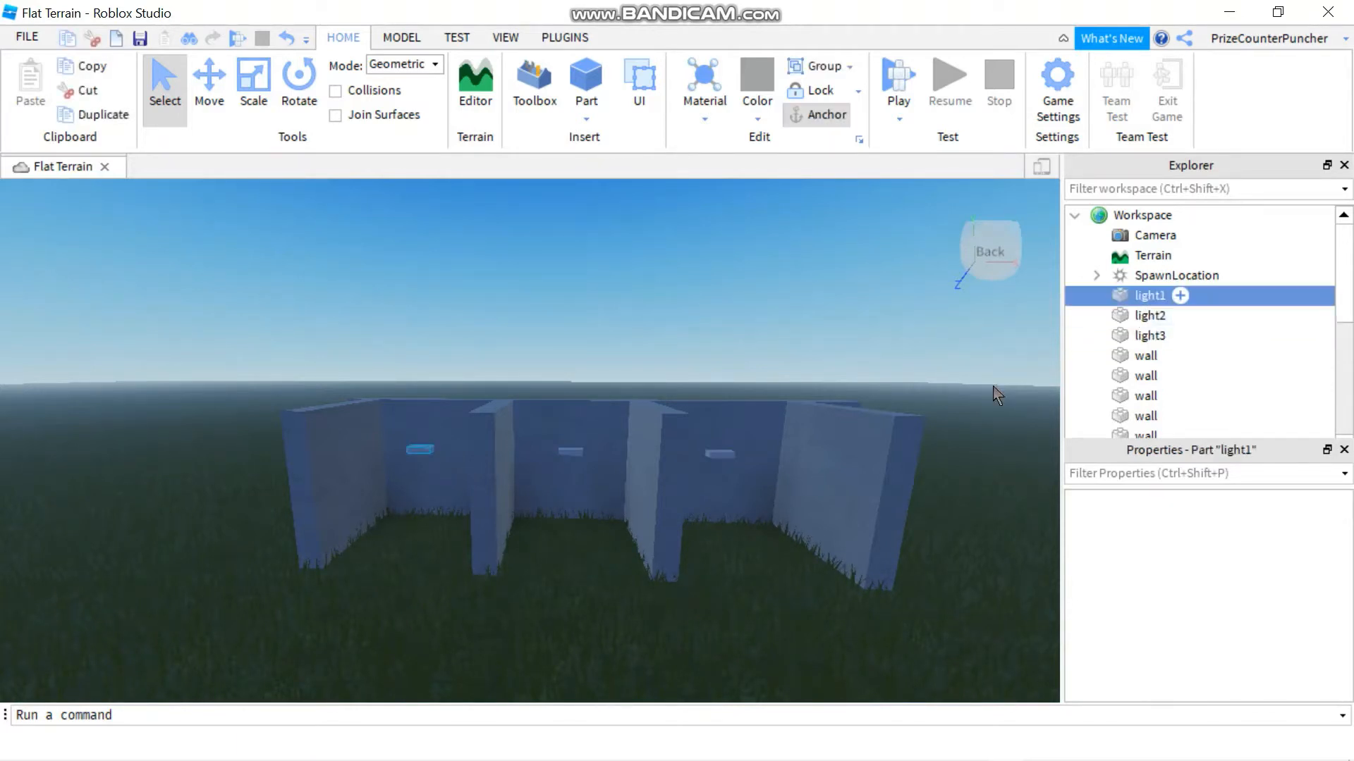
left_click(1180, 296)
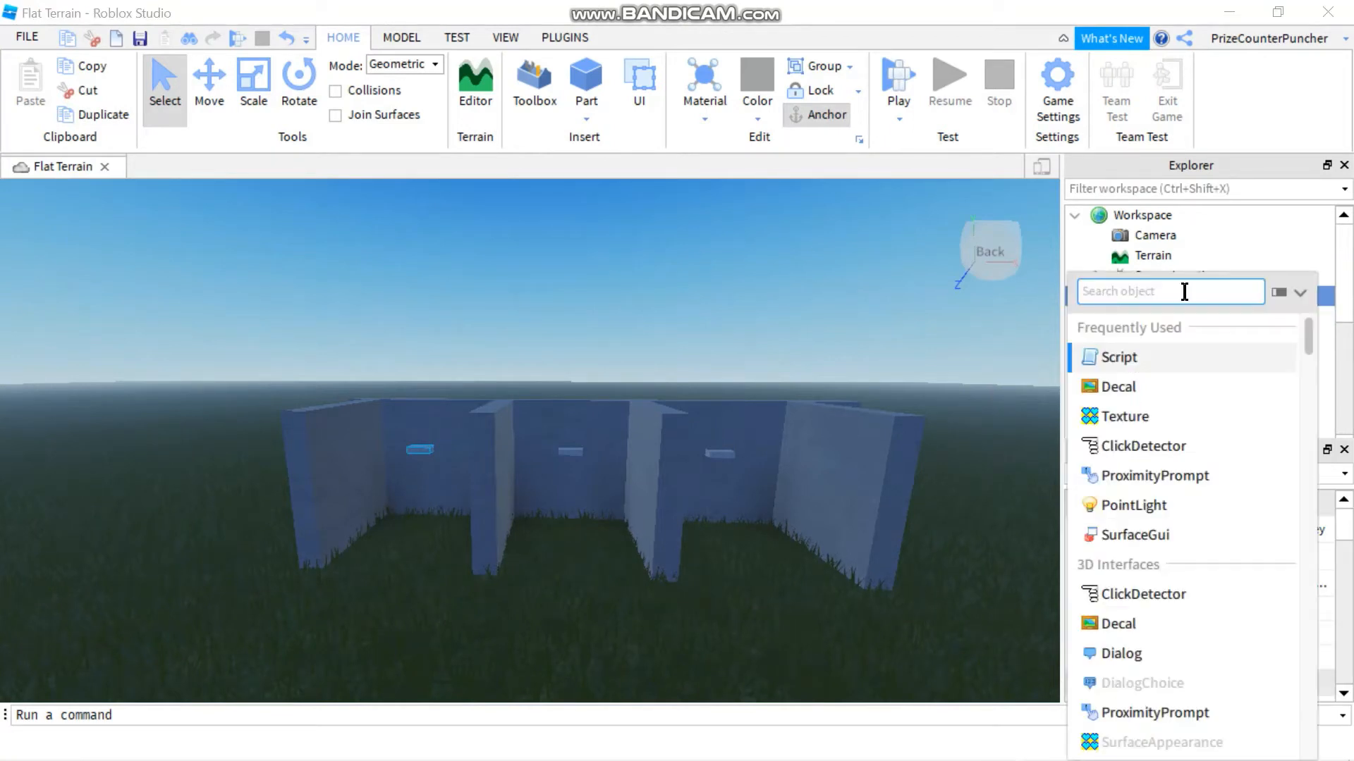
type("light")
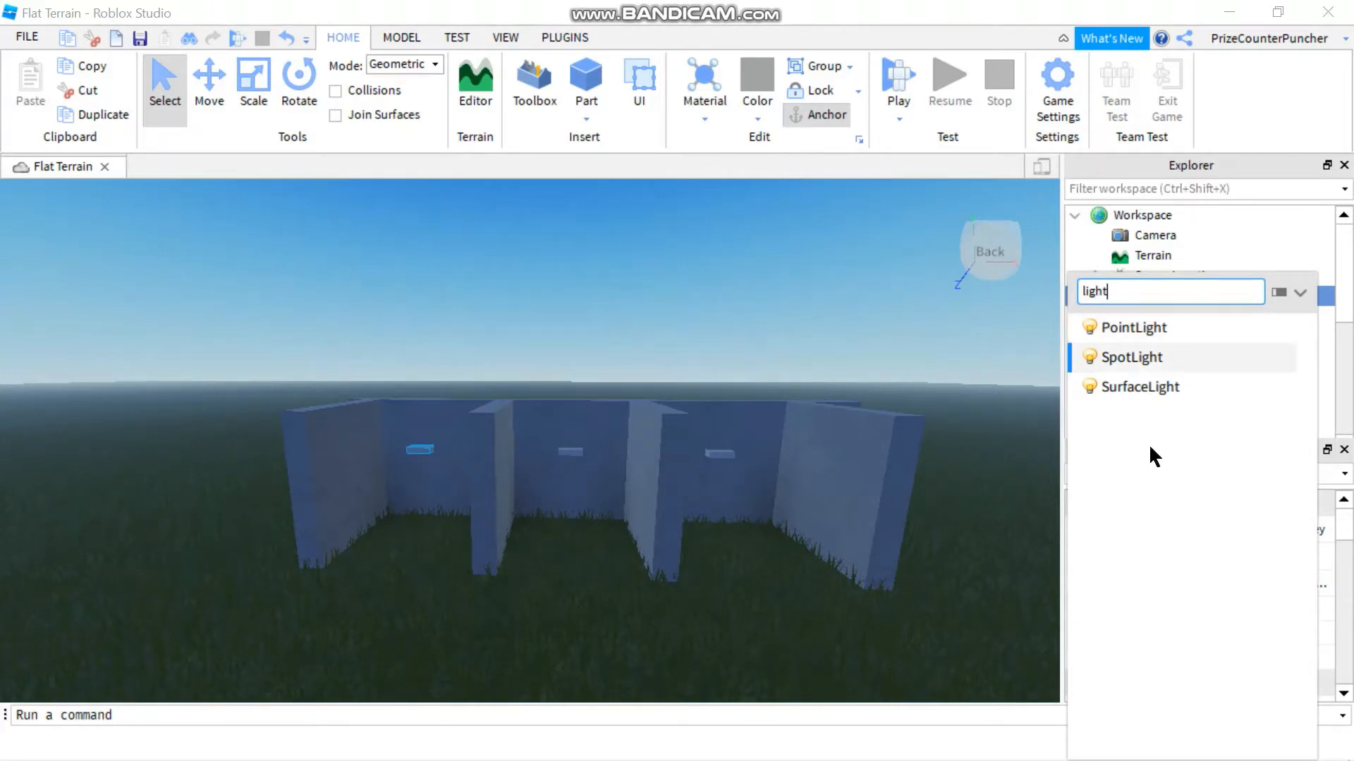
left_click(1142, 329)
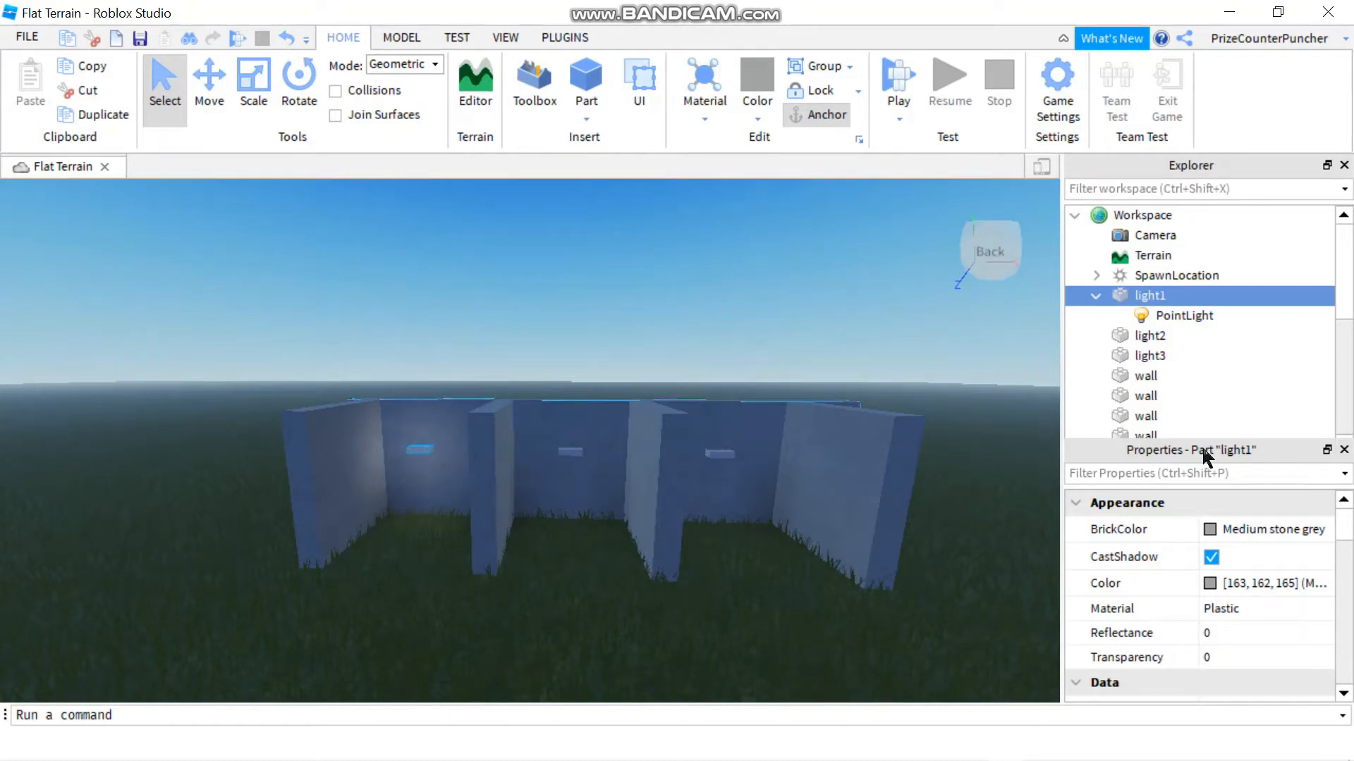
- Set the brightness of light1's PointLight to 0 and its colour to red (255, 0, 0)
left_click(1183, 317)
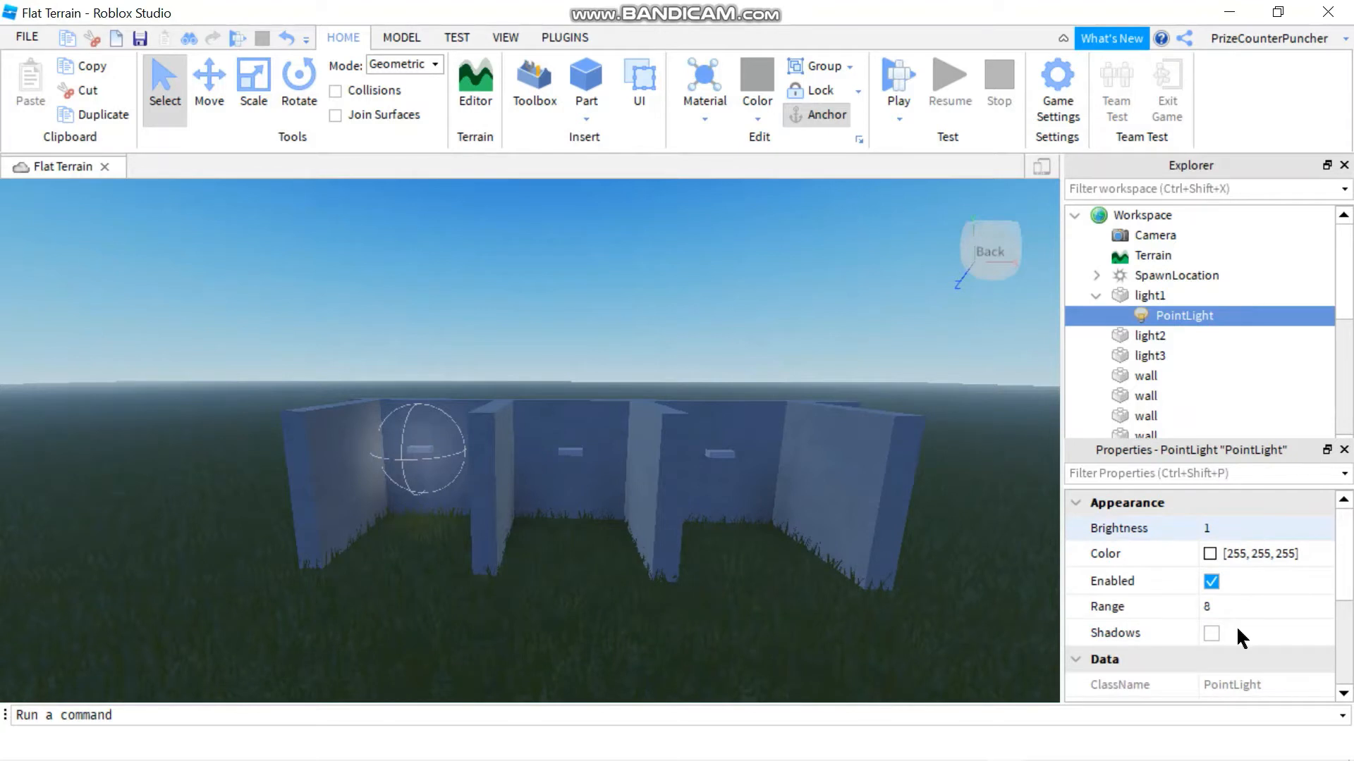
left_click(1247, 526)
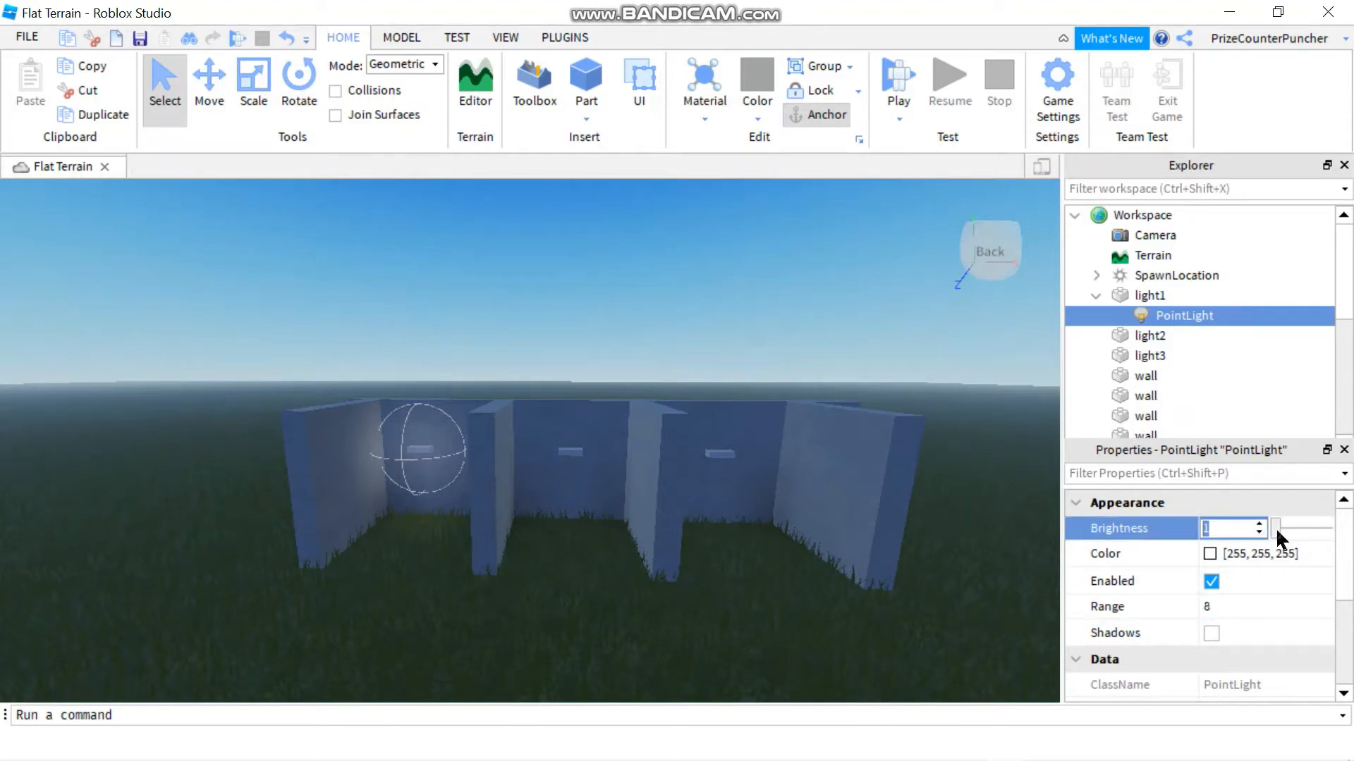
left_click_drag(1276, 528, 1255, 569)
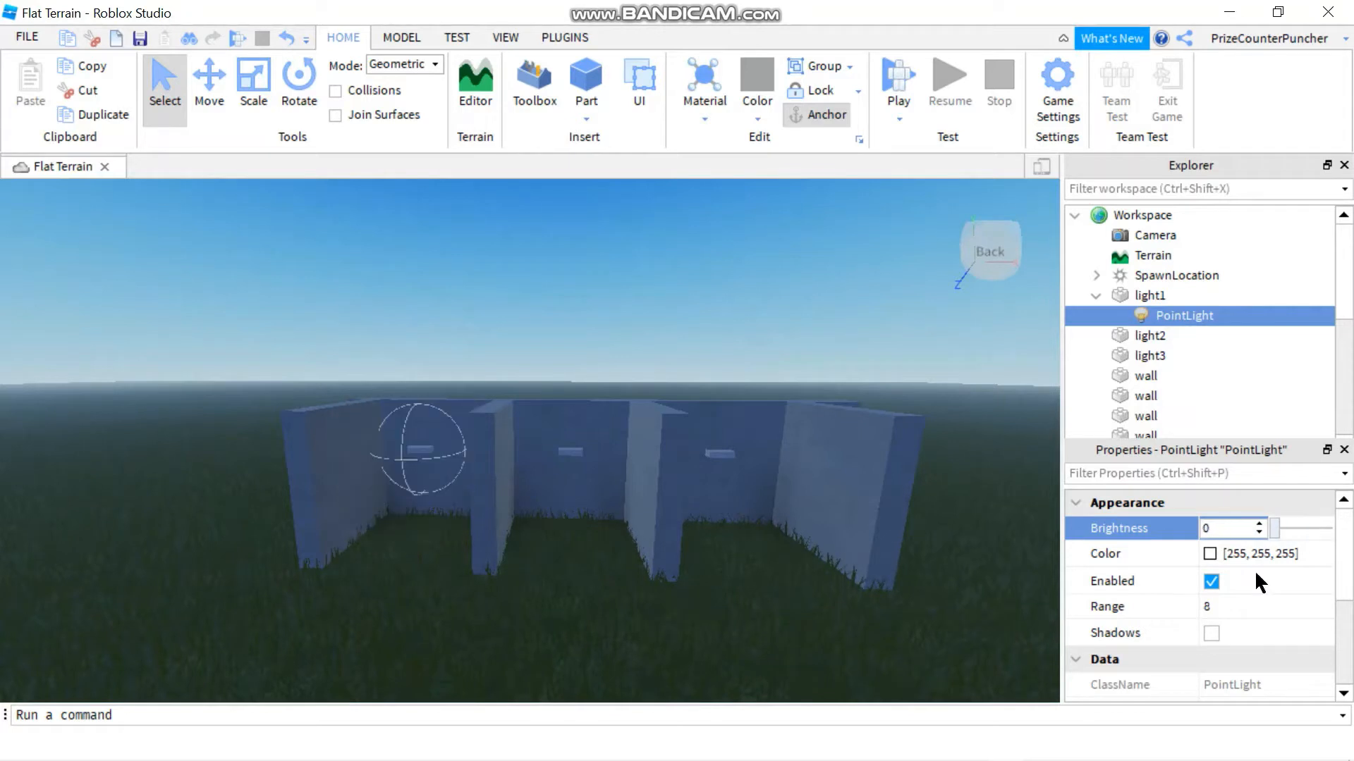
left_click(1244, 555)
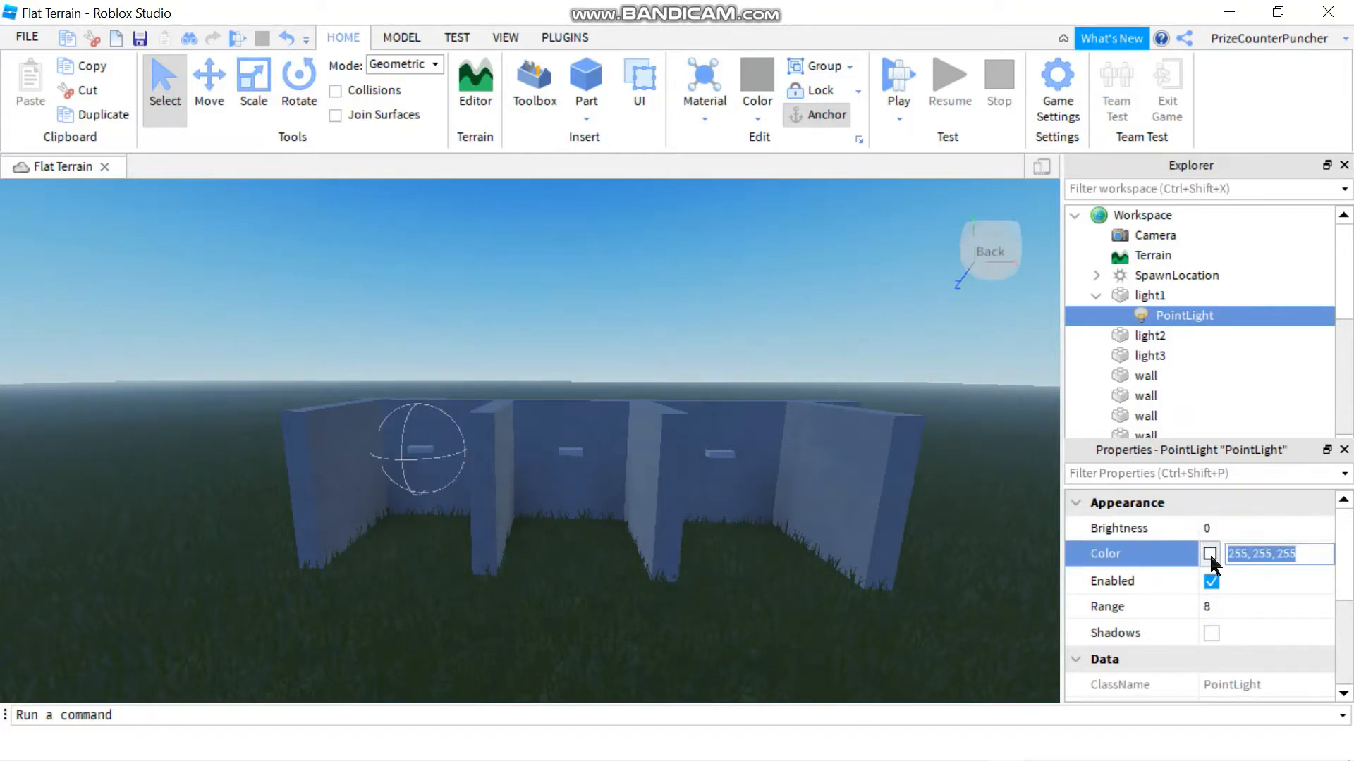
left_click(1210, 553)
left_click(457, 310)
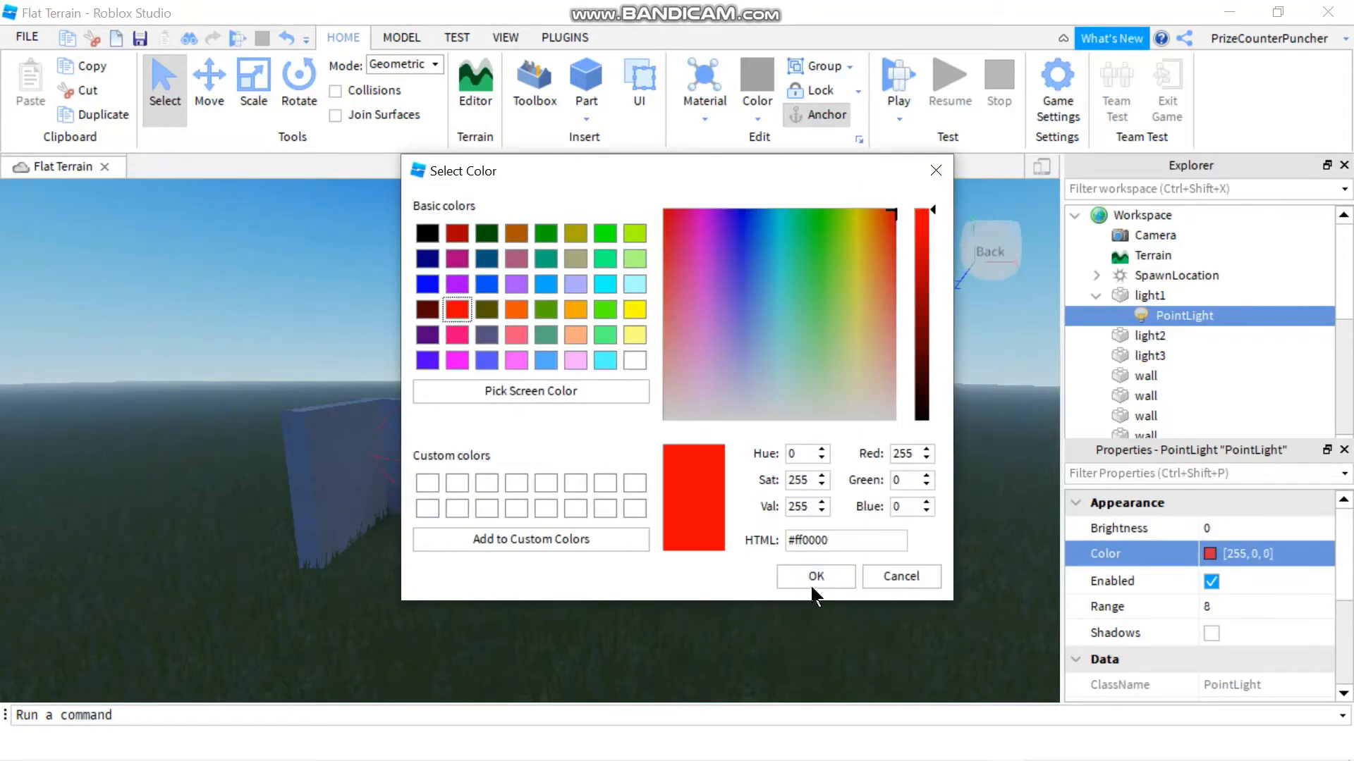
left_click(816, 574)
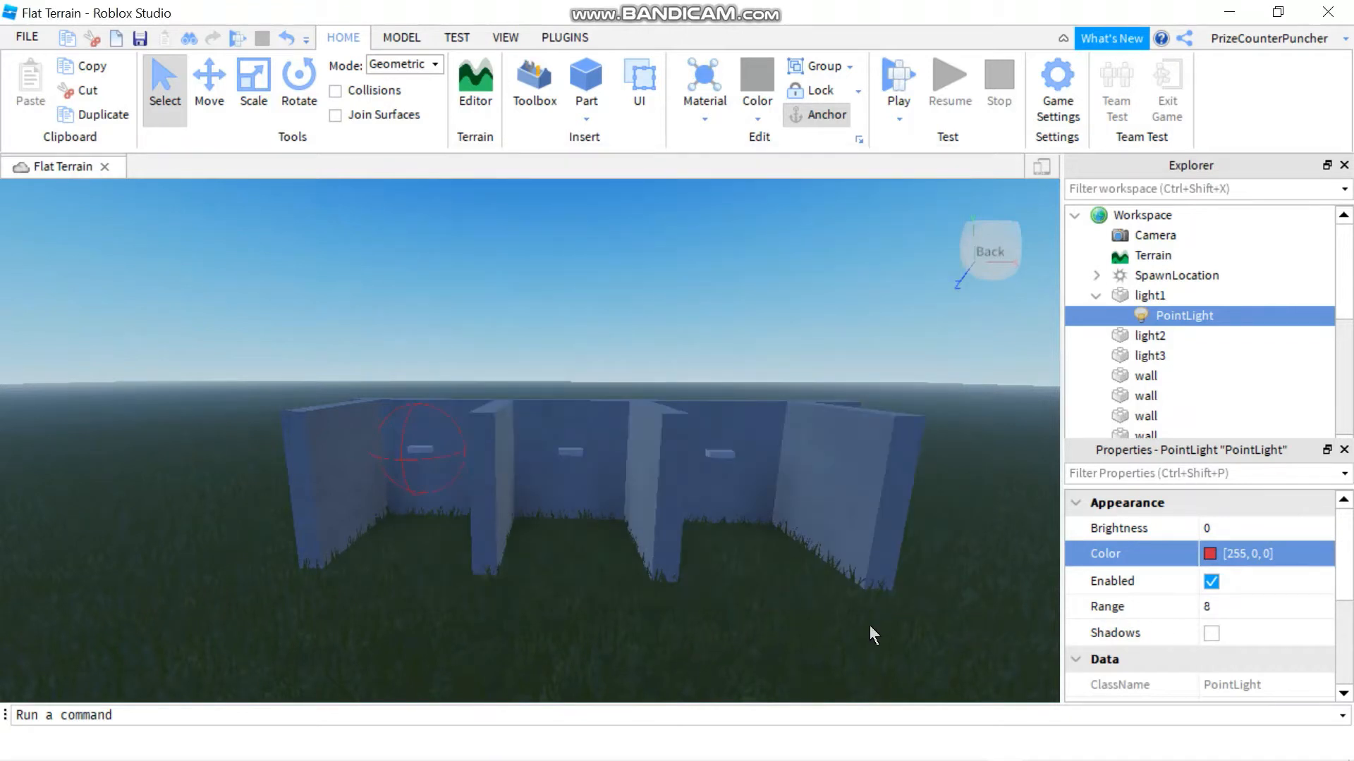
- Raise the red PointLight's brightness to about 16.92 and switch the light off and back on
left_click(1242, 527)
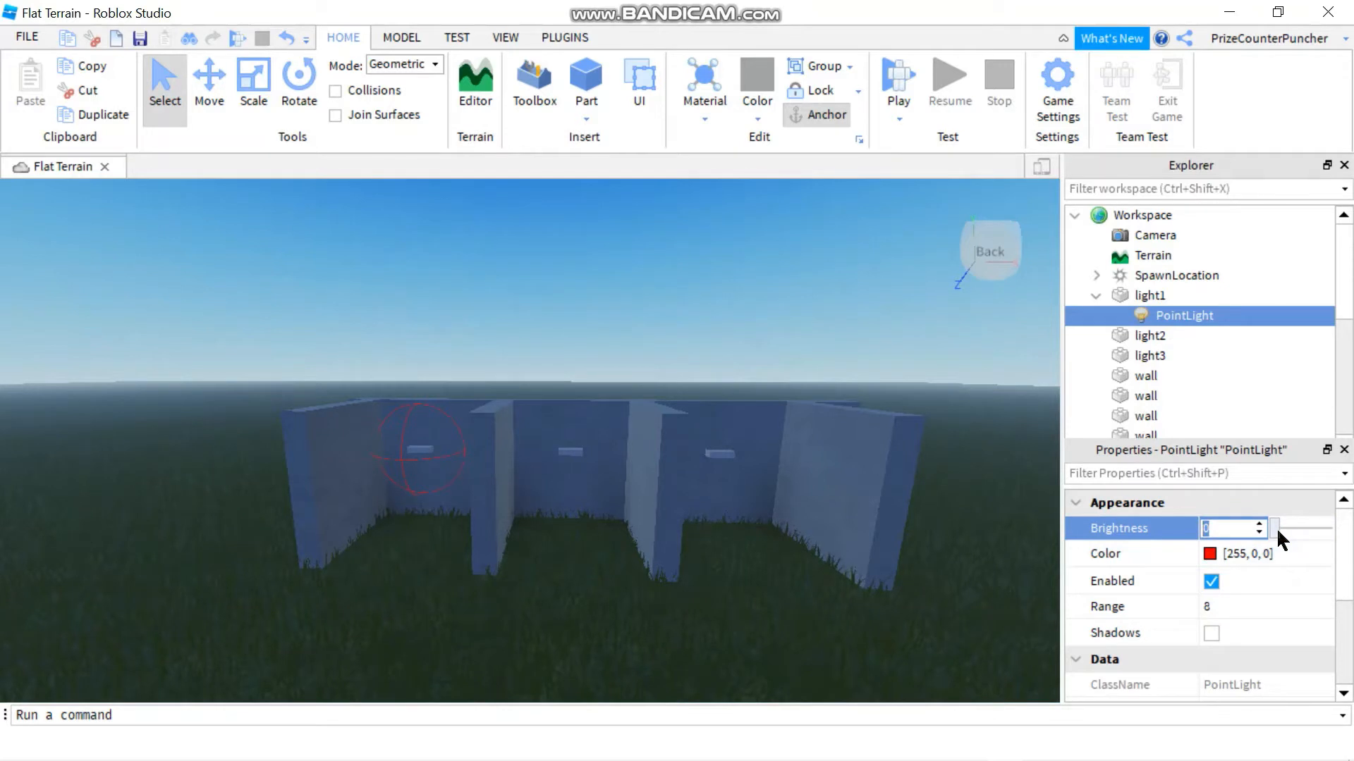
left_click_drag(1276, 528, 1297, 527)
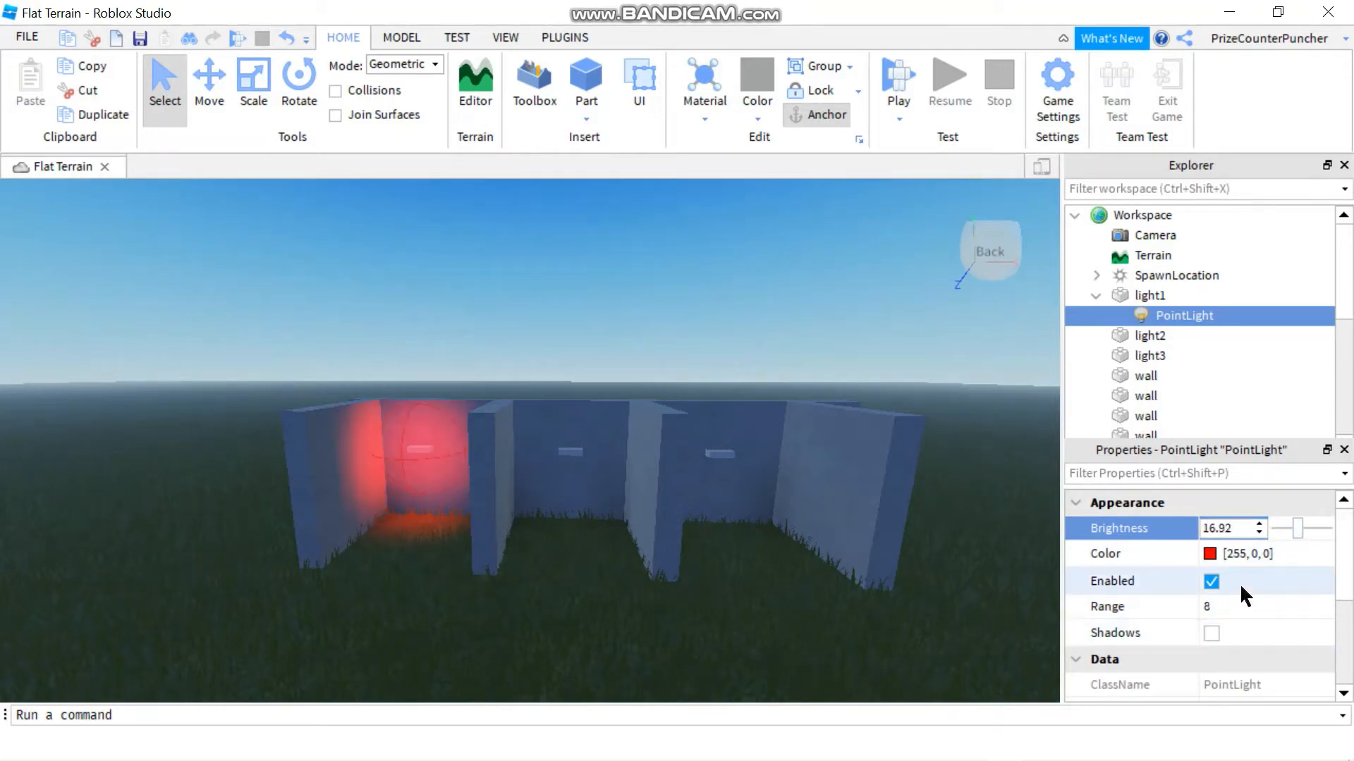
left_click(1211, 580)
left_click(1212, 580)
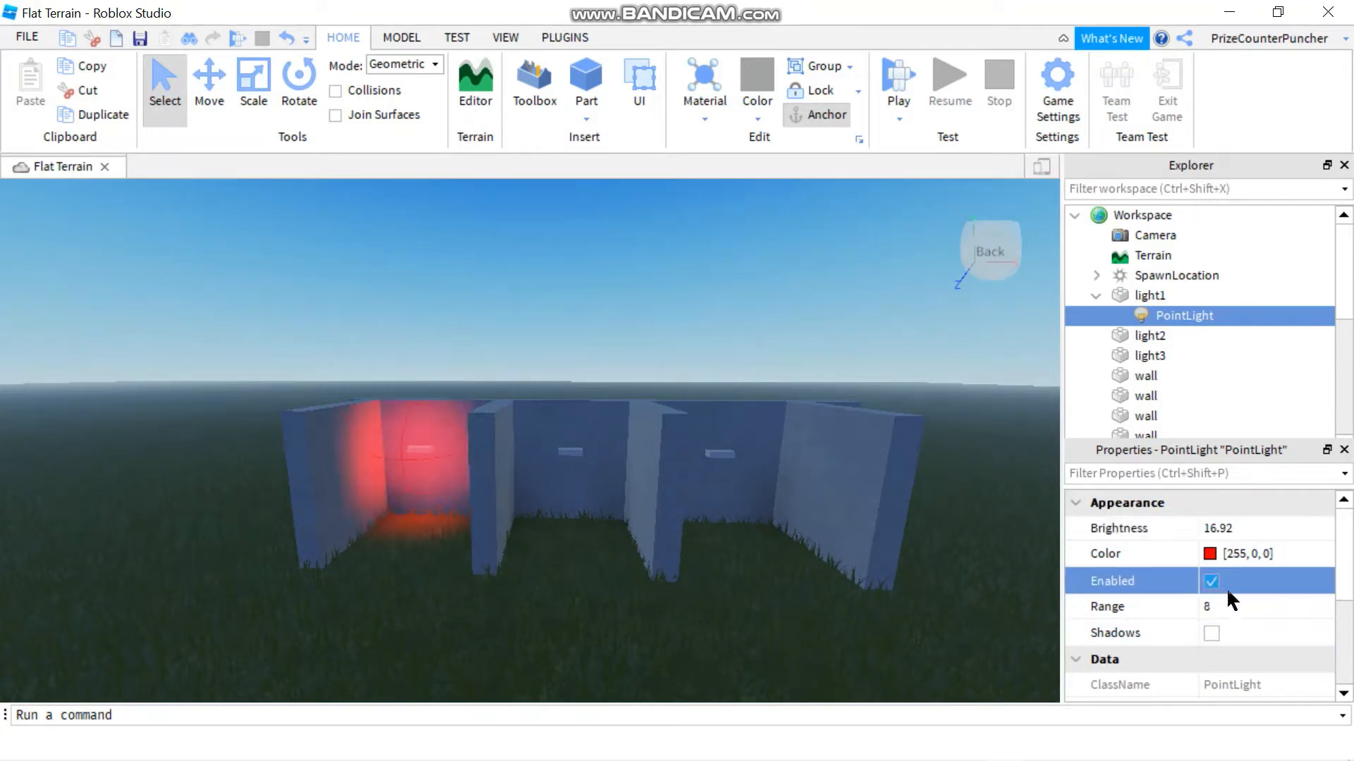
- Try a range of 30 on the red PointLight, with its shadows turned on and back off
left_click(1241, 607)
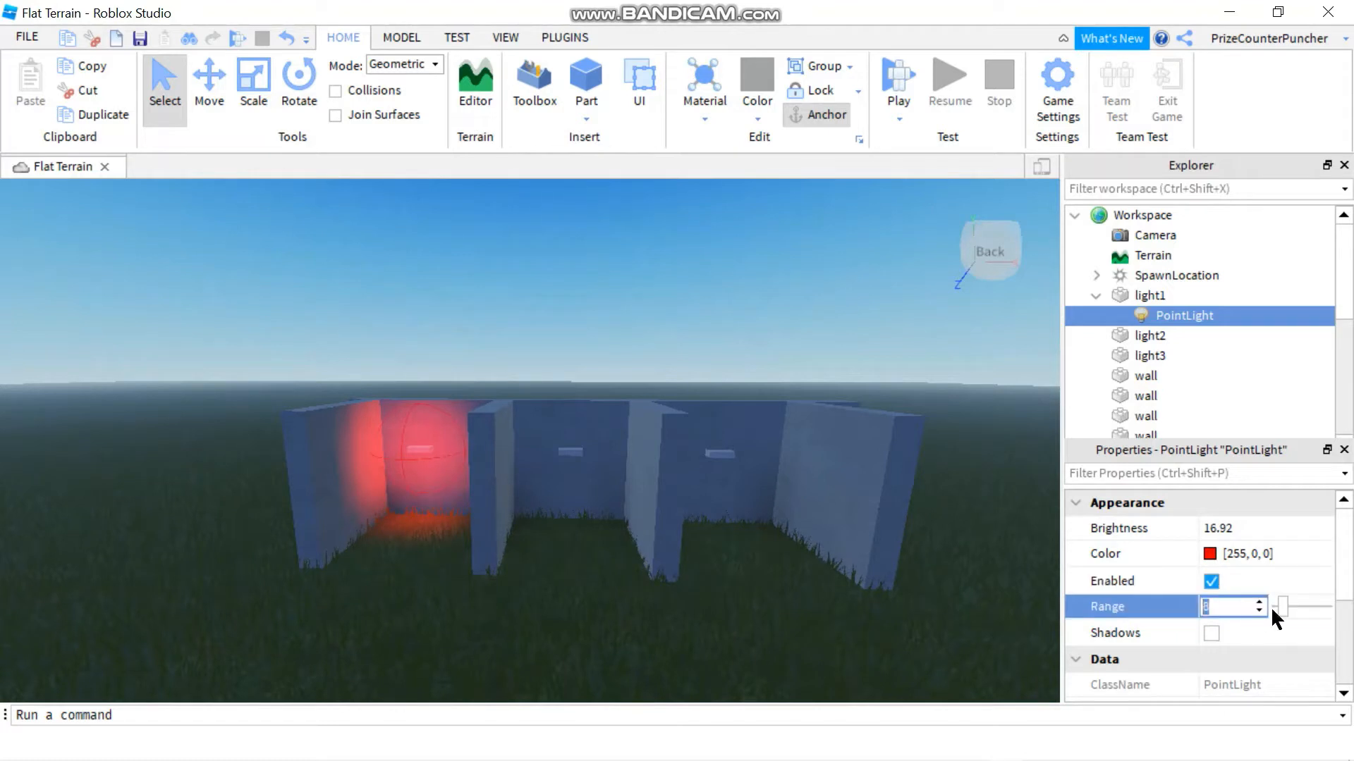
mouse_move(1280, 603)
left_mouse_down()
mouse_move(1293, 602)
mouse_move(1265, 602)
mouse_move(1283, 610)
left_mouse_up()
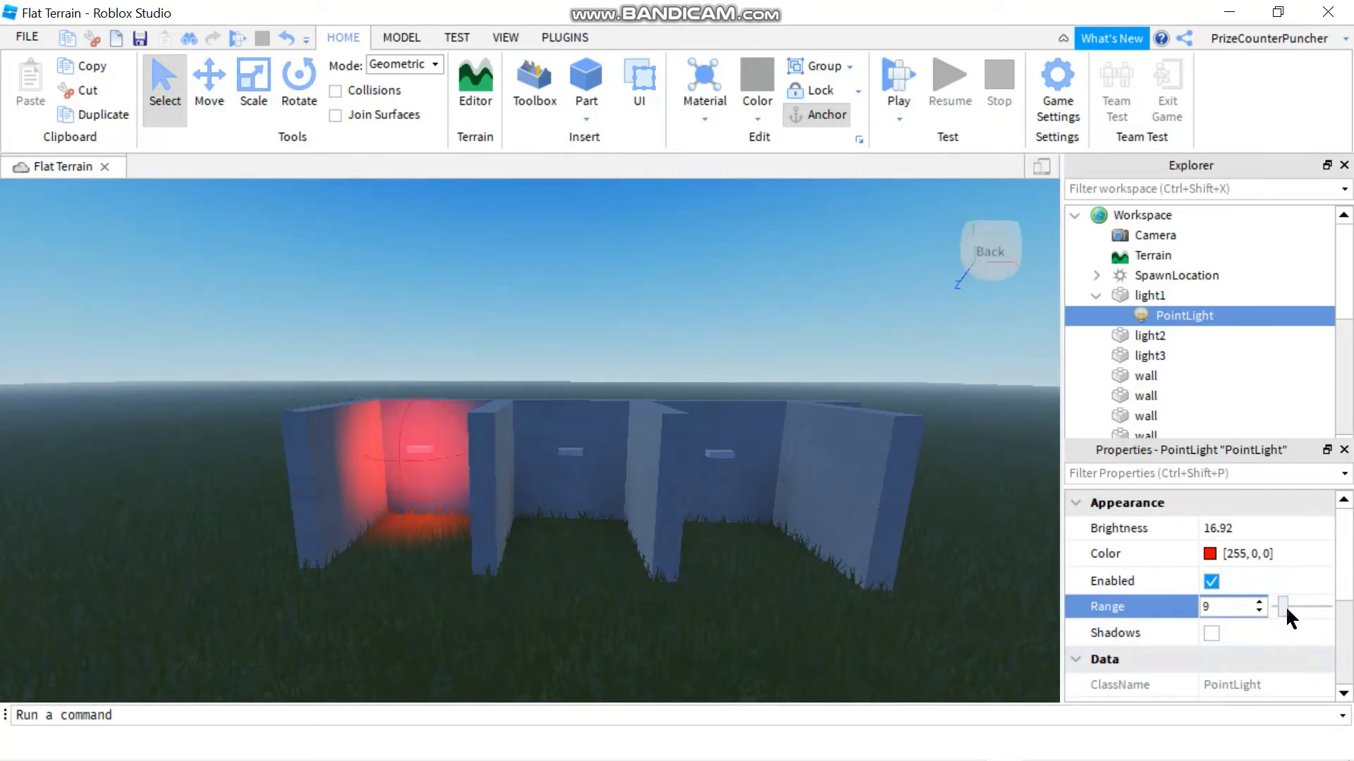
left_click_drag(1288, 606, 1304, 606)
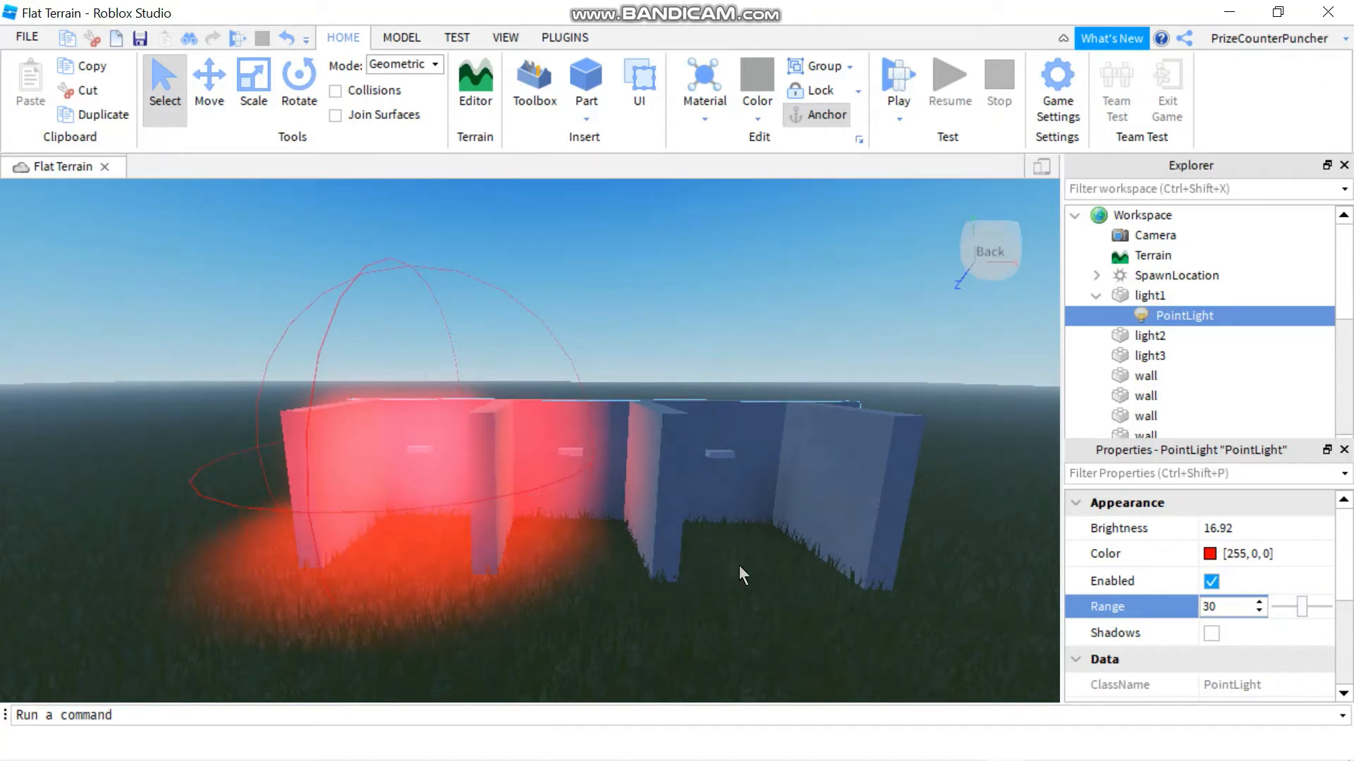
left_click(1211, 633)
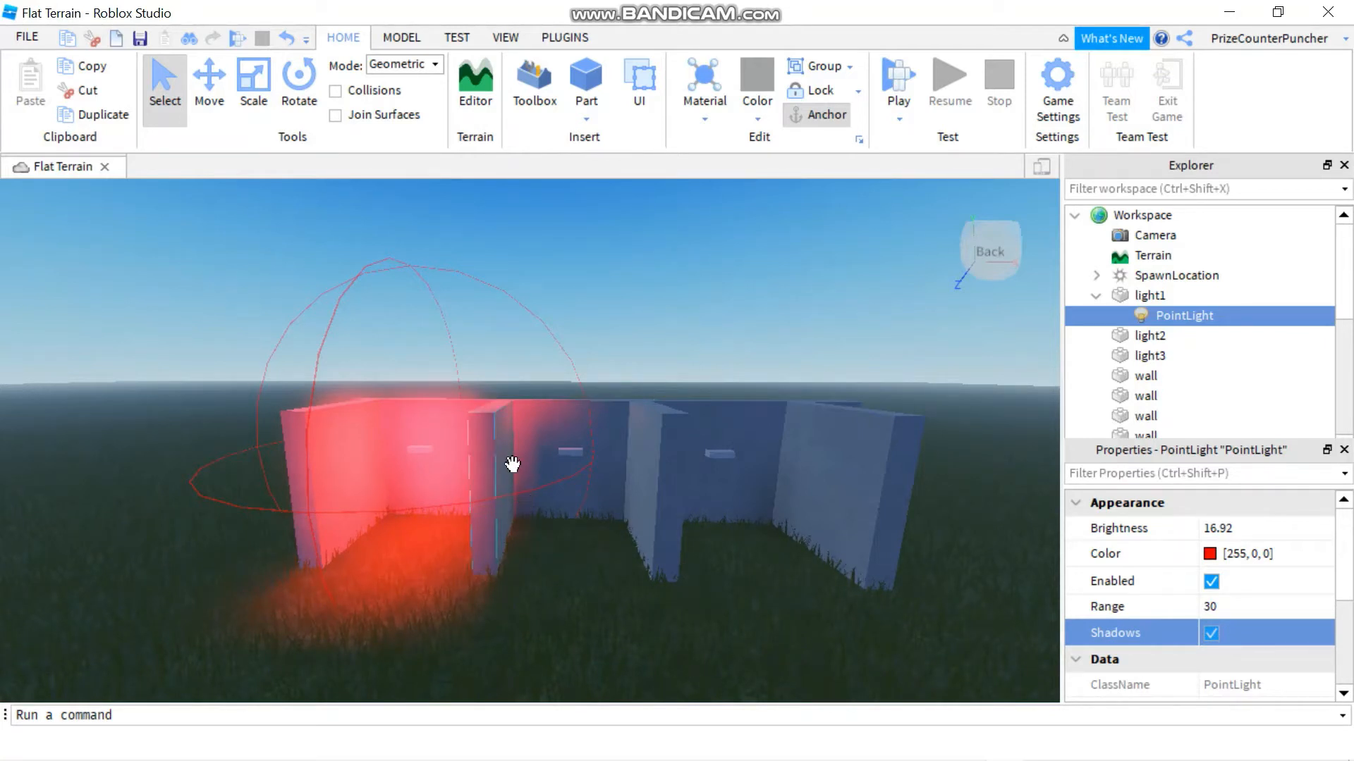
left_click(1212, 634)
- Reduce the PointLight's range to 9 and collapse light1 in the object tree
left_click(1239, 605)
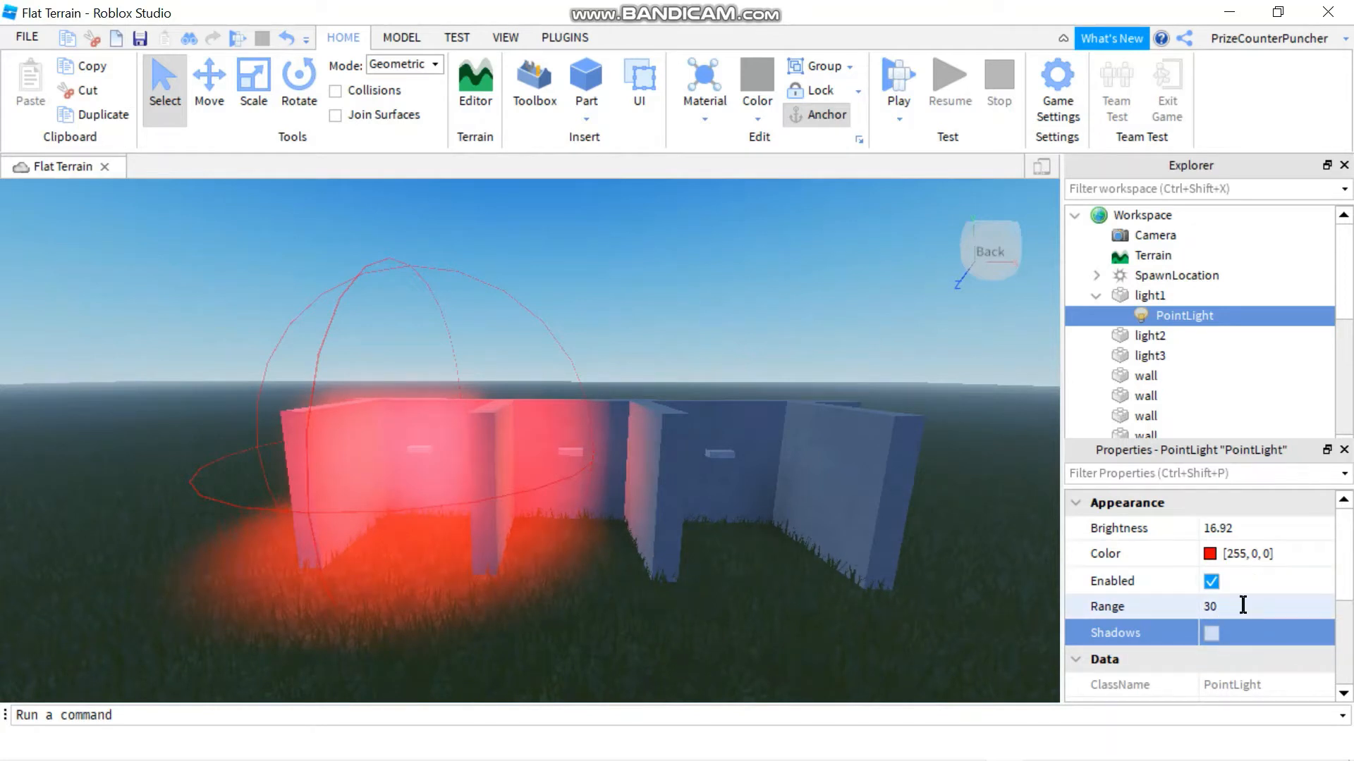
left_click_drag(1300, 603, 1281, 606)
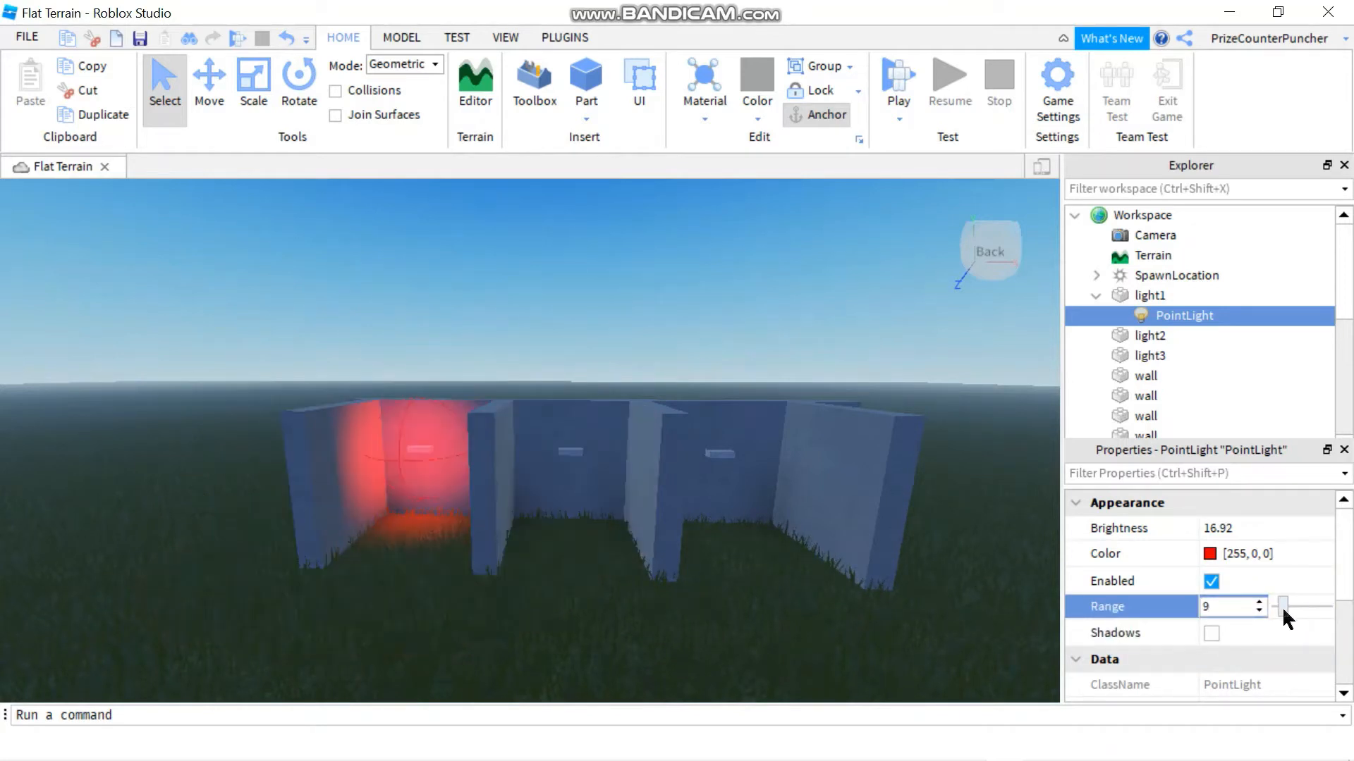
left_click(1094, 295)
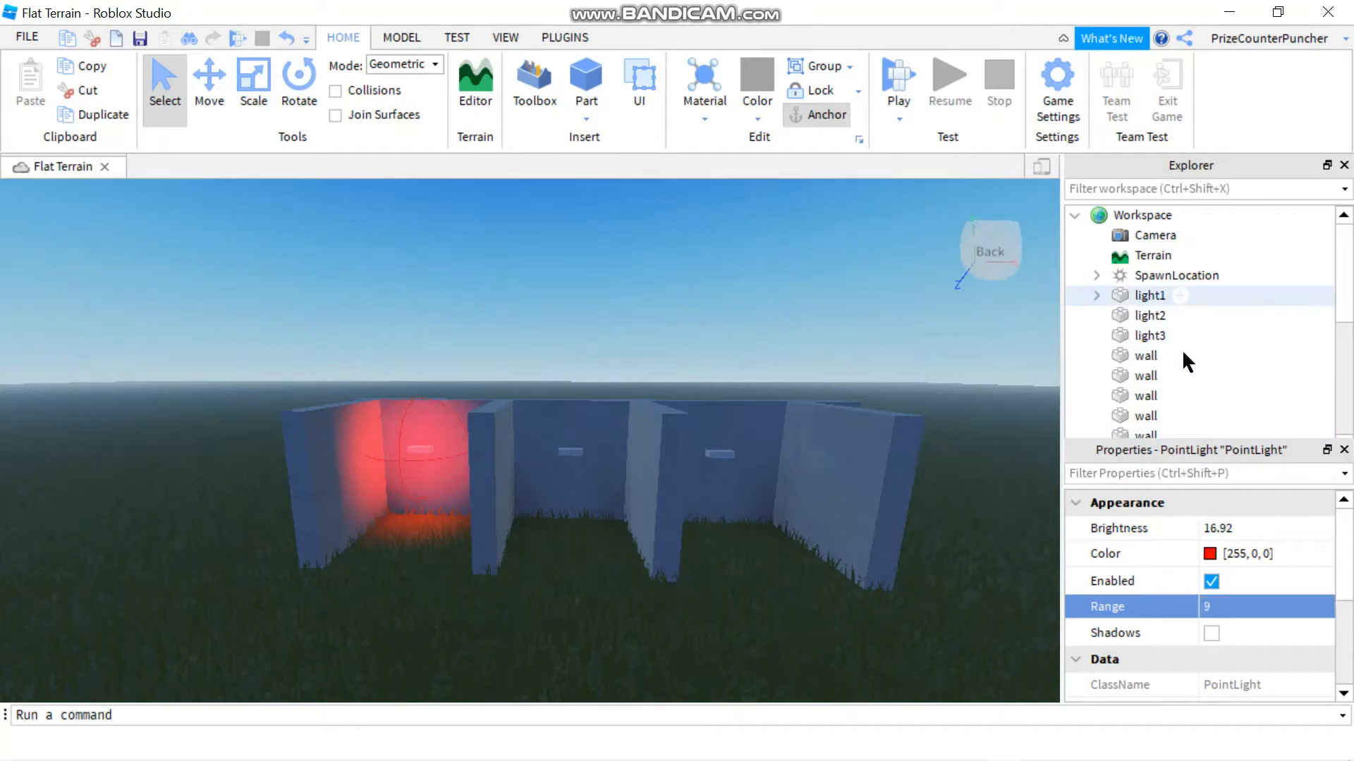
- Add a SpotLight to the light2 part
left_click(1149, 315)
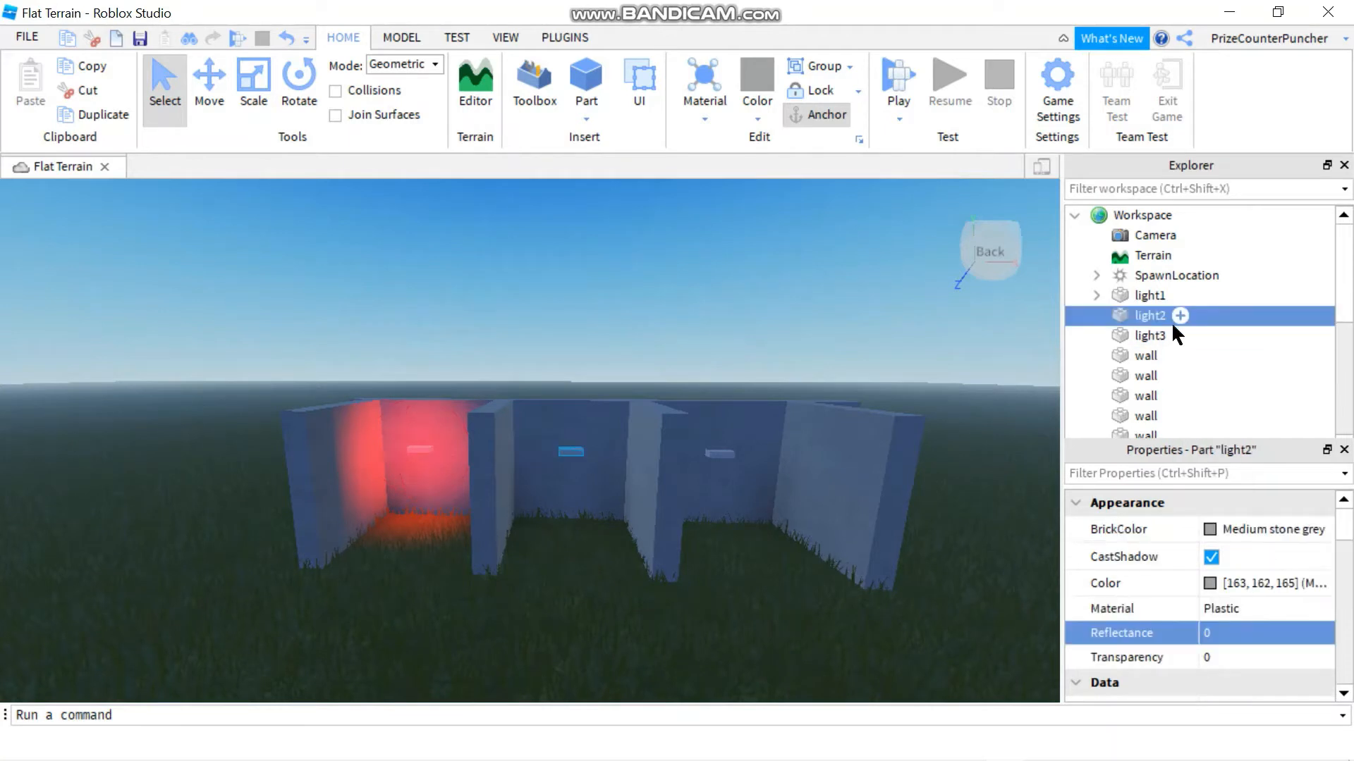
left_click(1180, 314)
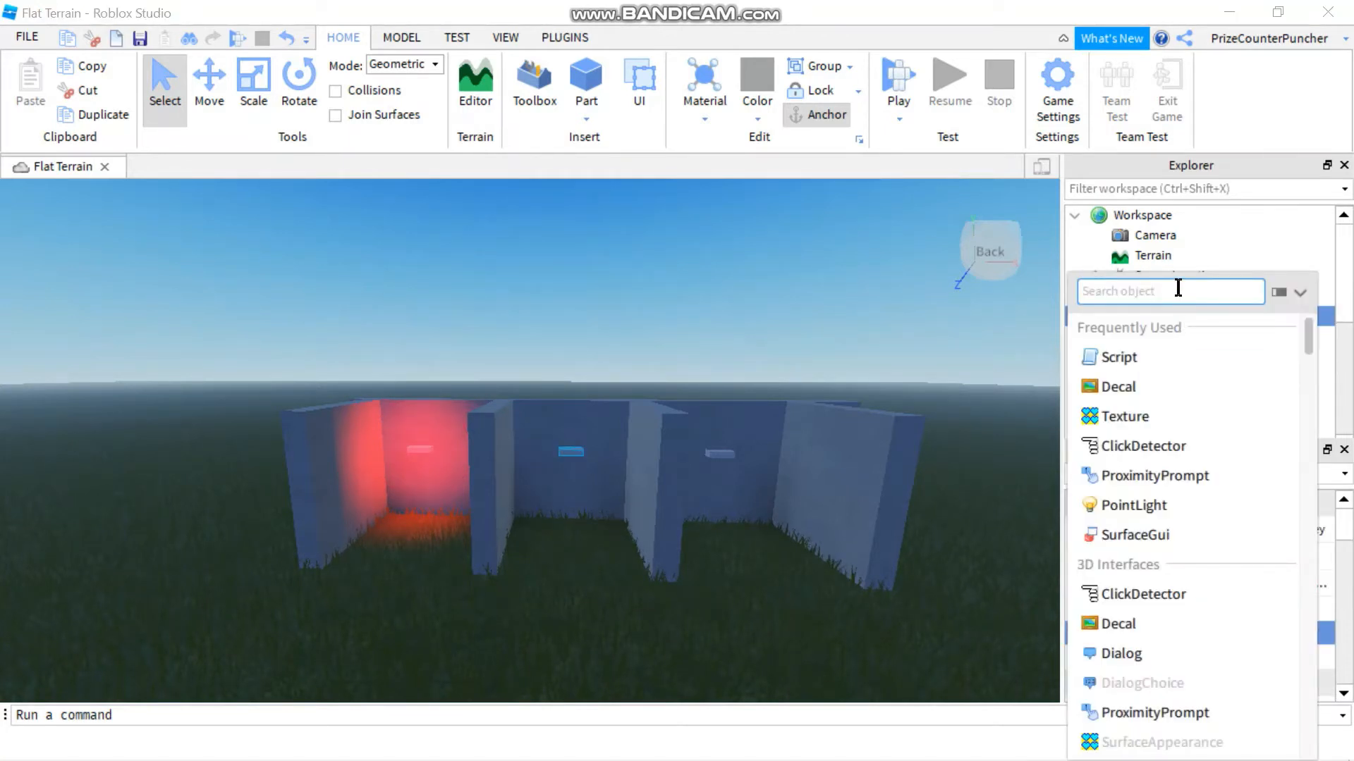
type("light")
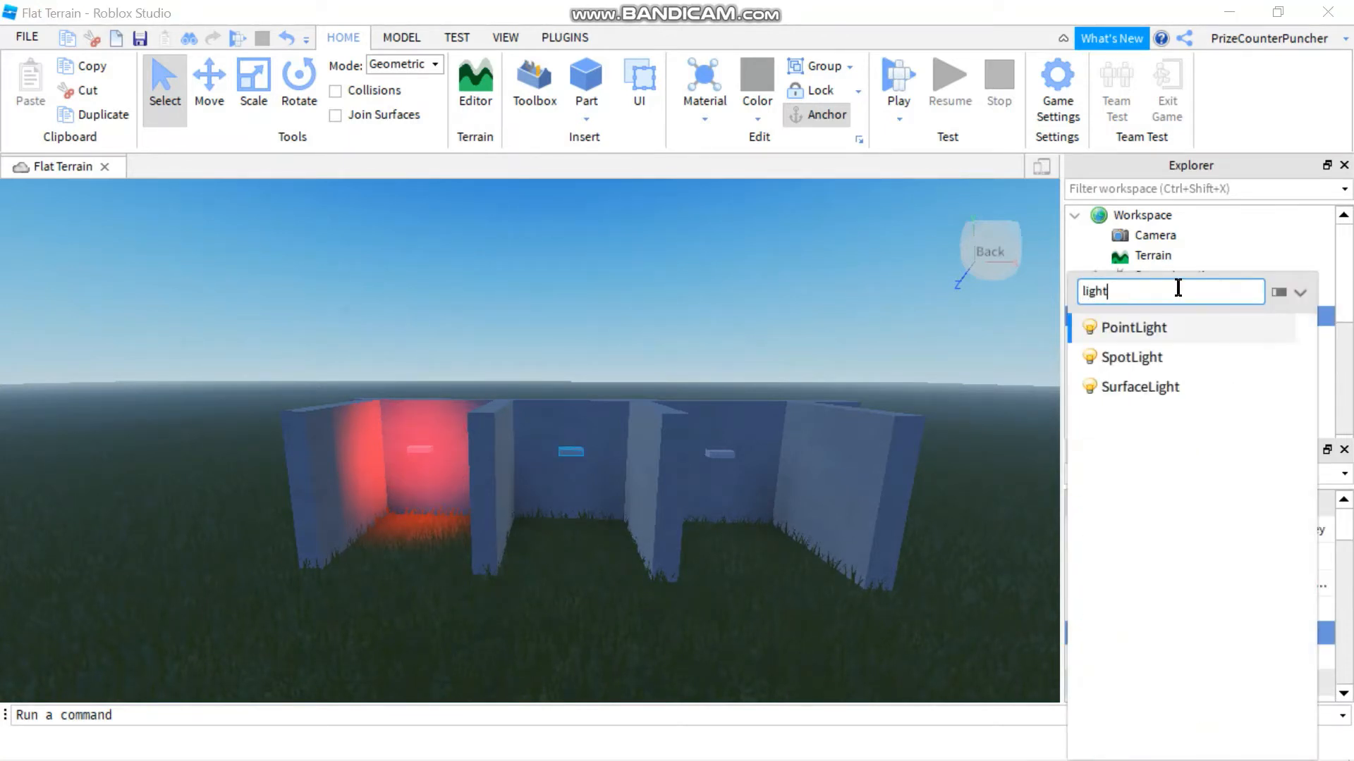
left_click(1141, 362)
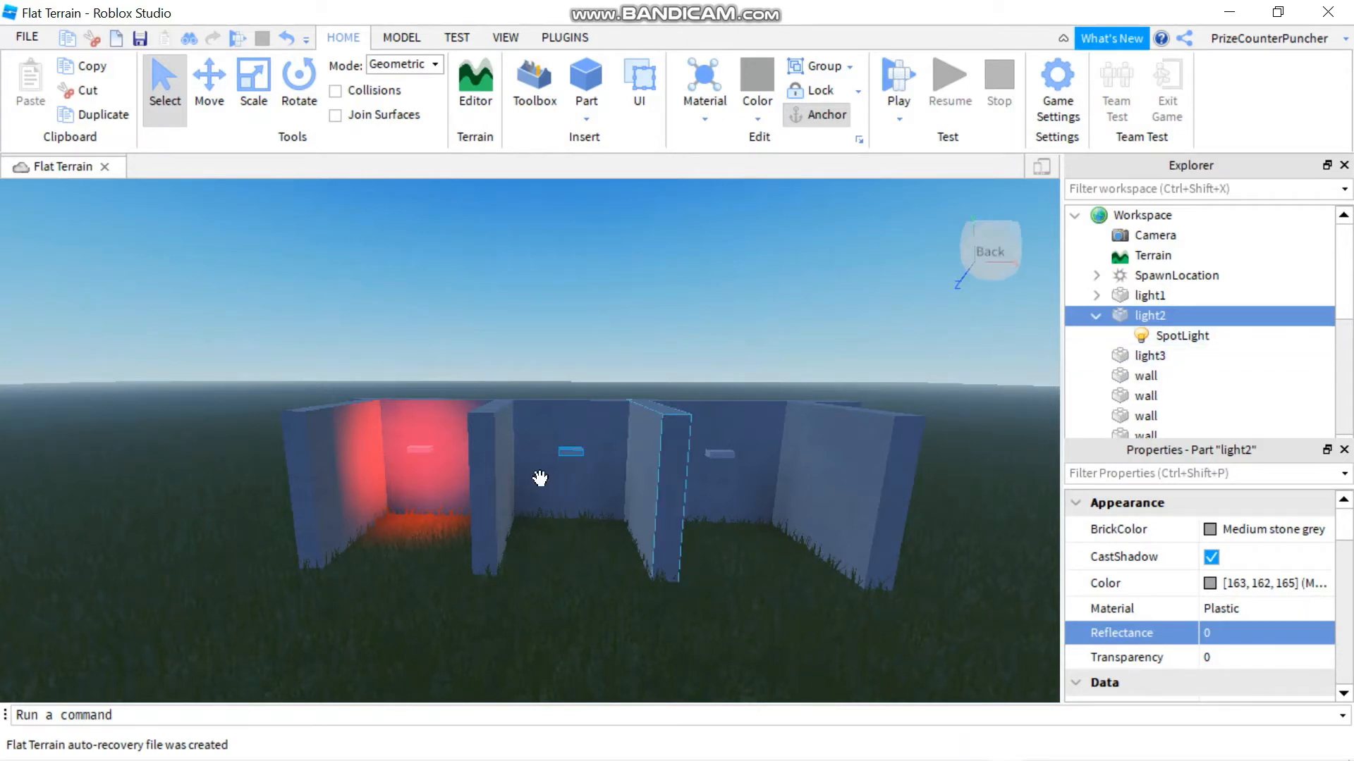
- Set the brightness of light2's SpotLight to about 25.38 and its face to Bottom
left_click(1183, 337)
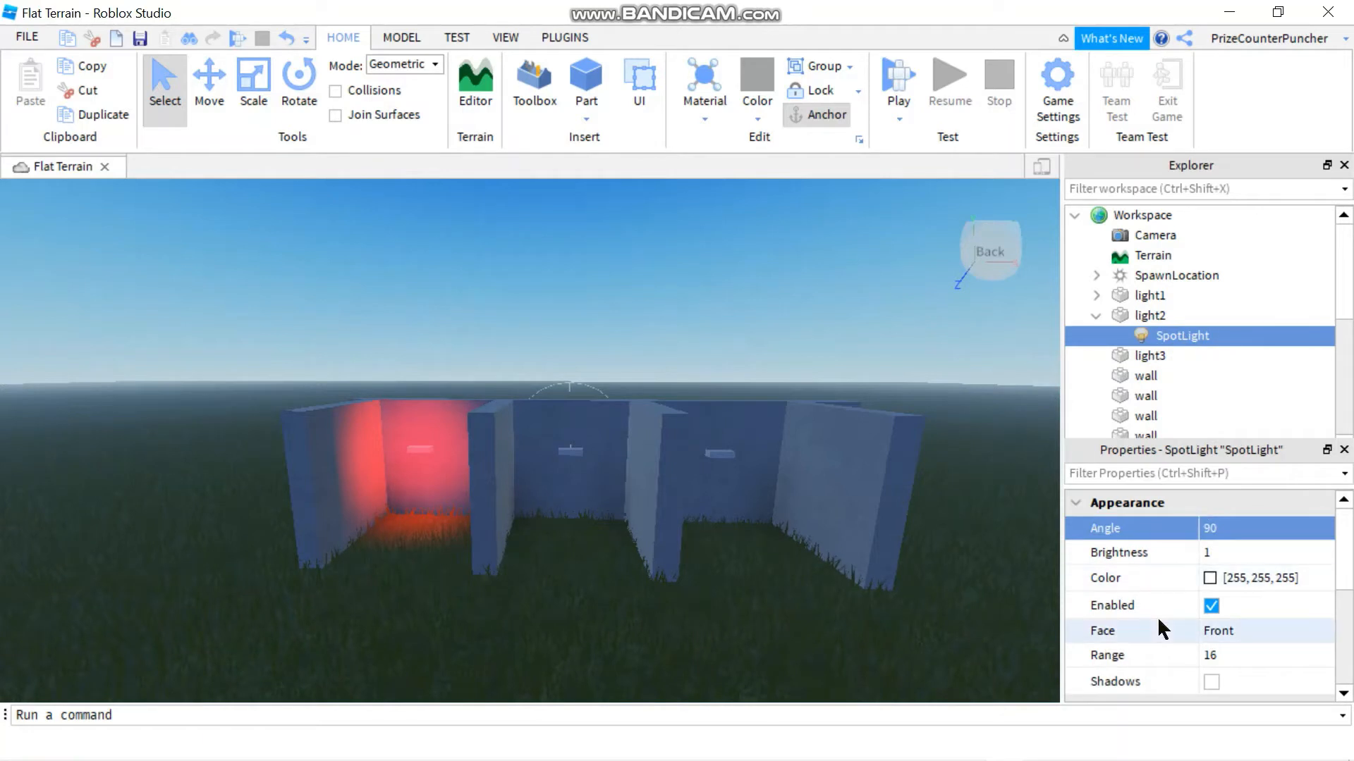
left_click(1228, 552)
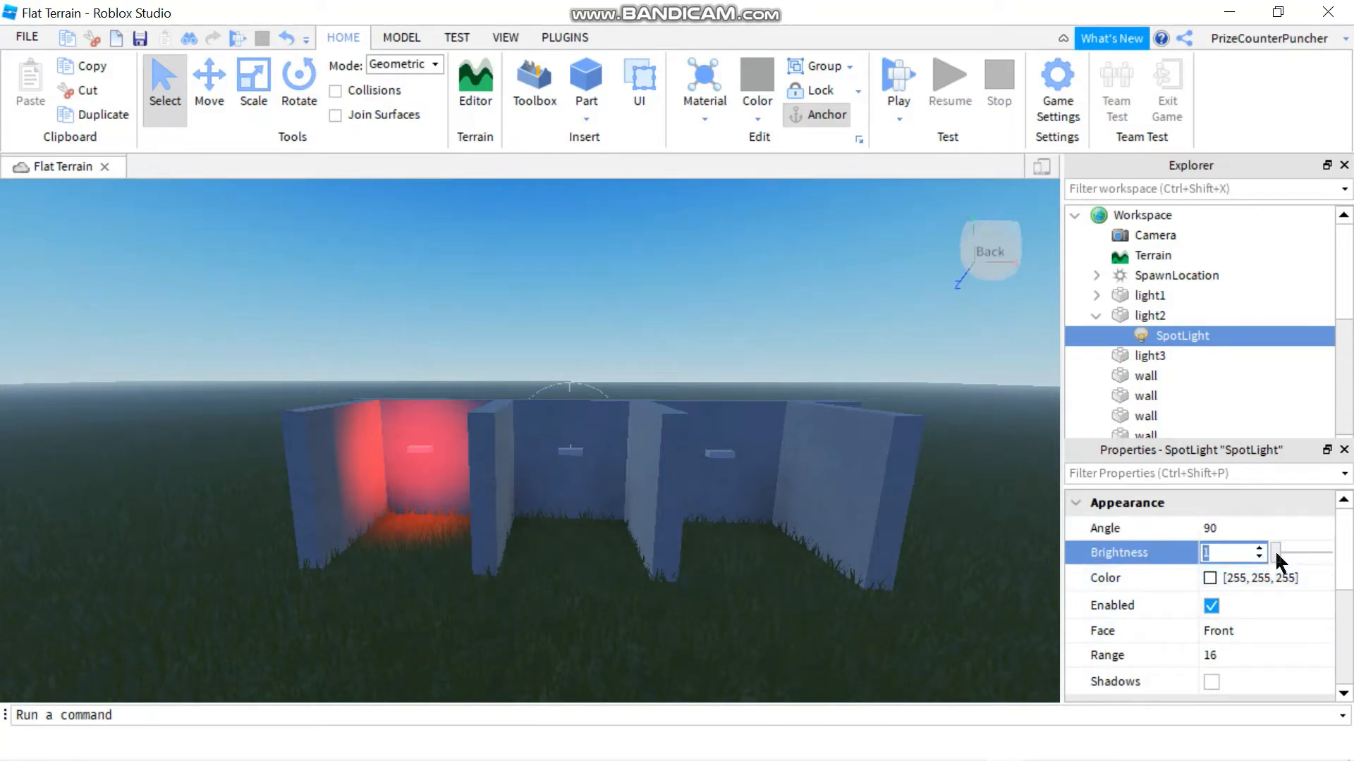
left_click_drag(1274, 550, 1309, 550)
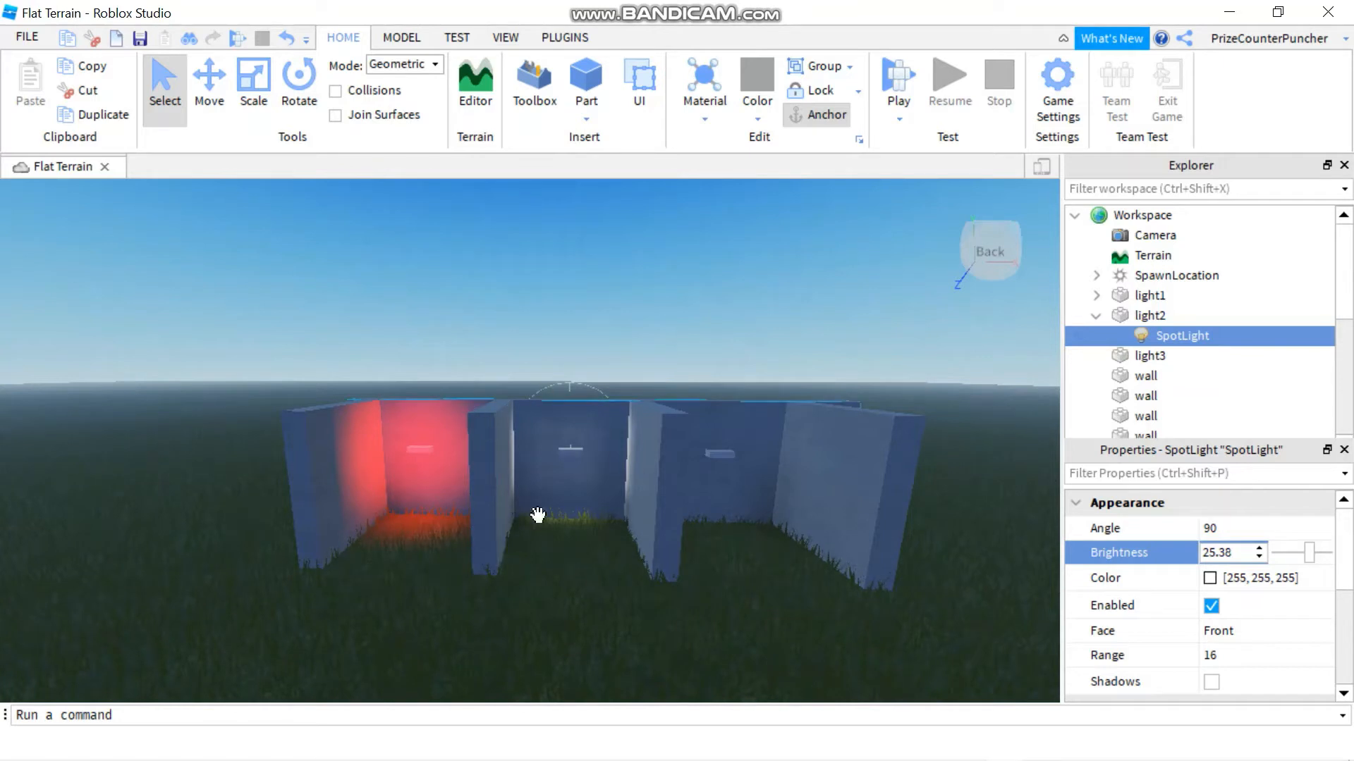
left_click(1249, 631)
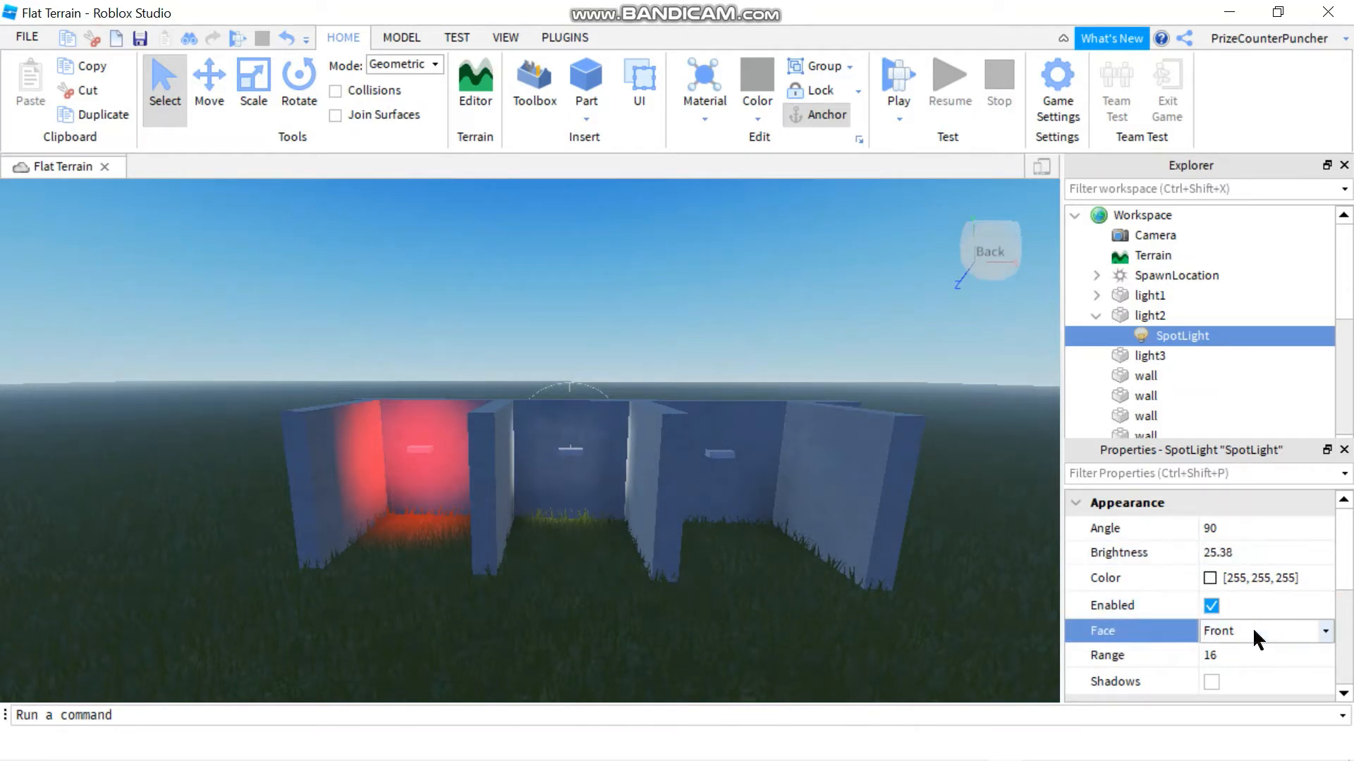
left_click(1325, 635)
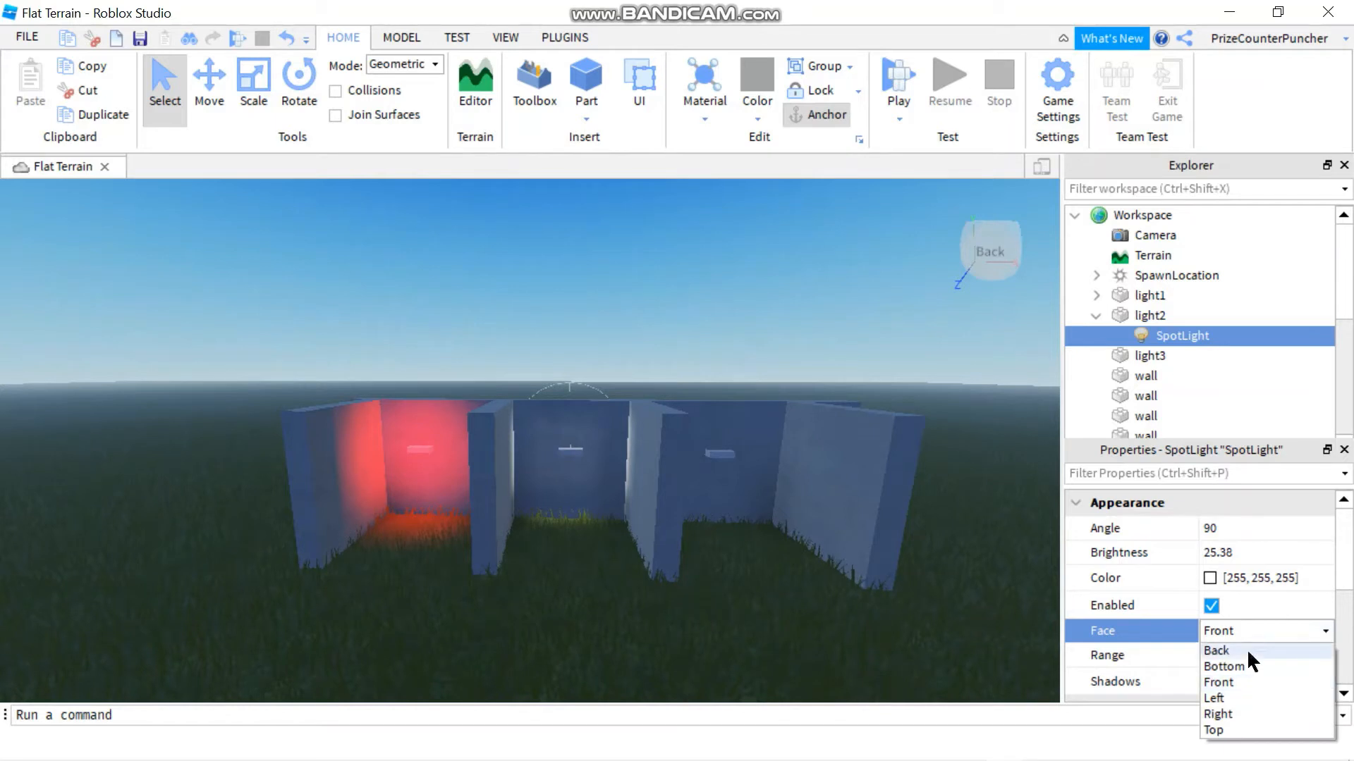
left_click(1240, 664)
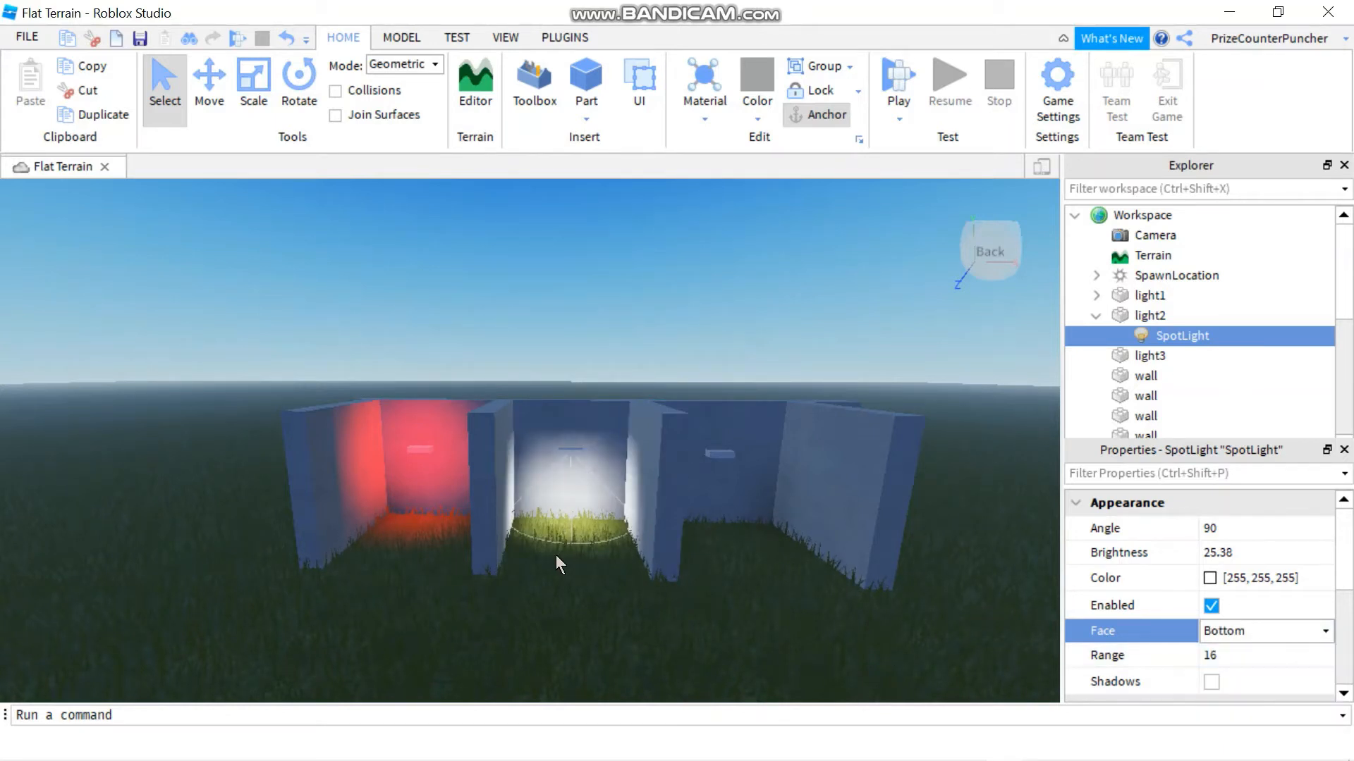
- Set the angle of light2's SpotLight to 108 and its brightness to about 23.08
left_click(1250, 534)
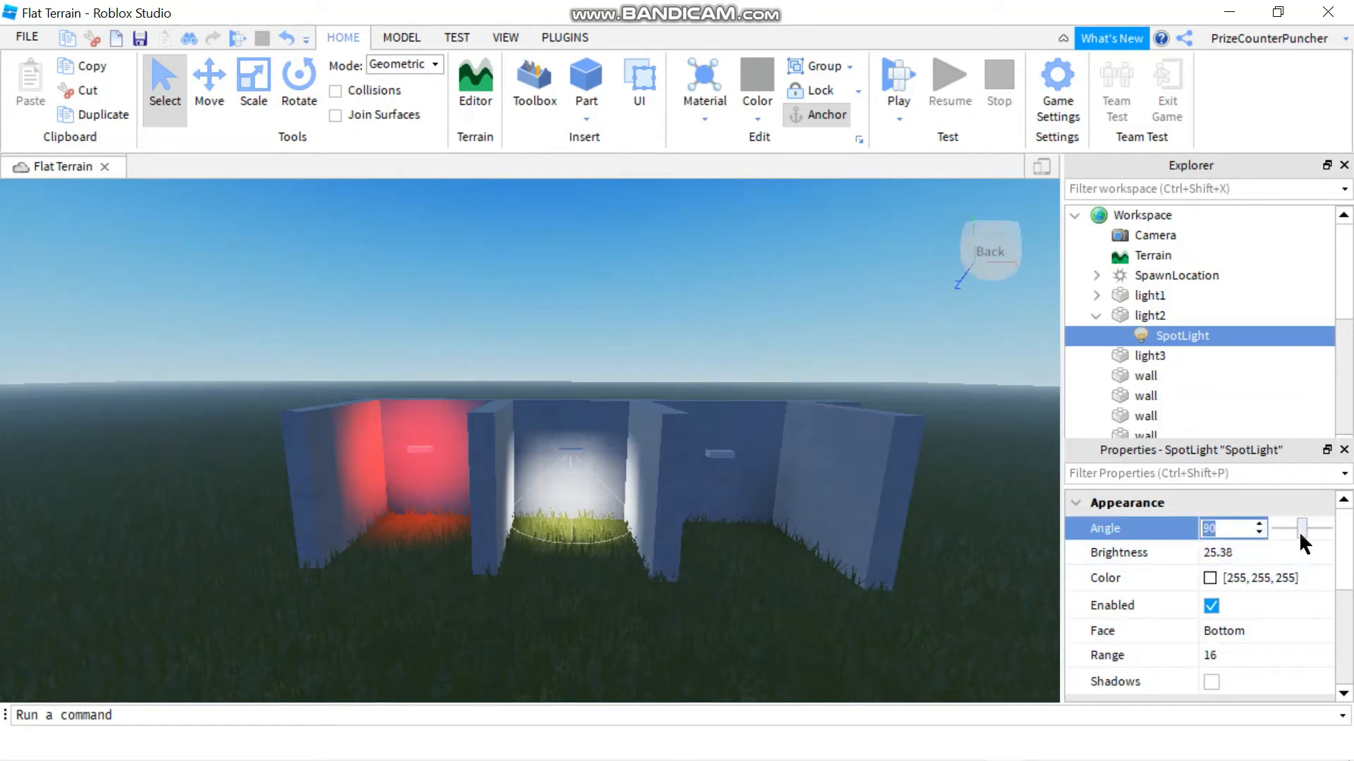
mouse_move(1298, 530)
left_mouse_down()
mouse_move(1287, 531)
mouse_move(1306, 531)
left_mouse_up()
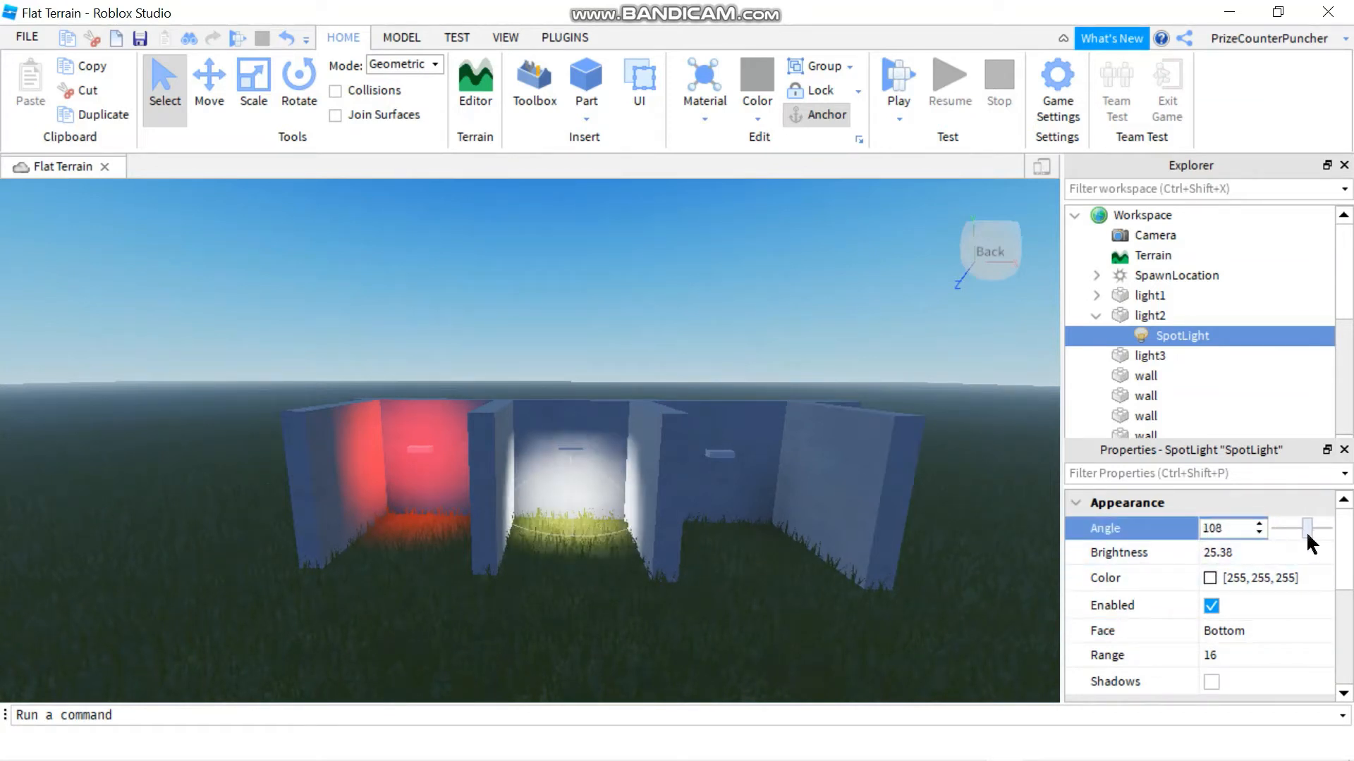
left_click(1271, 554)
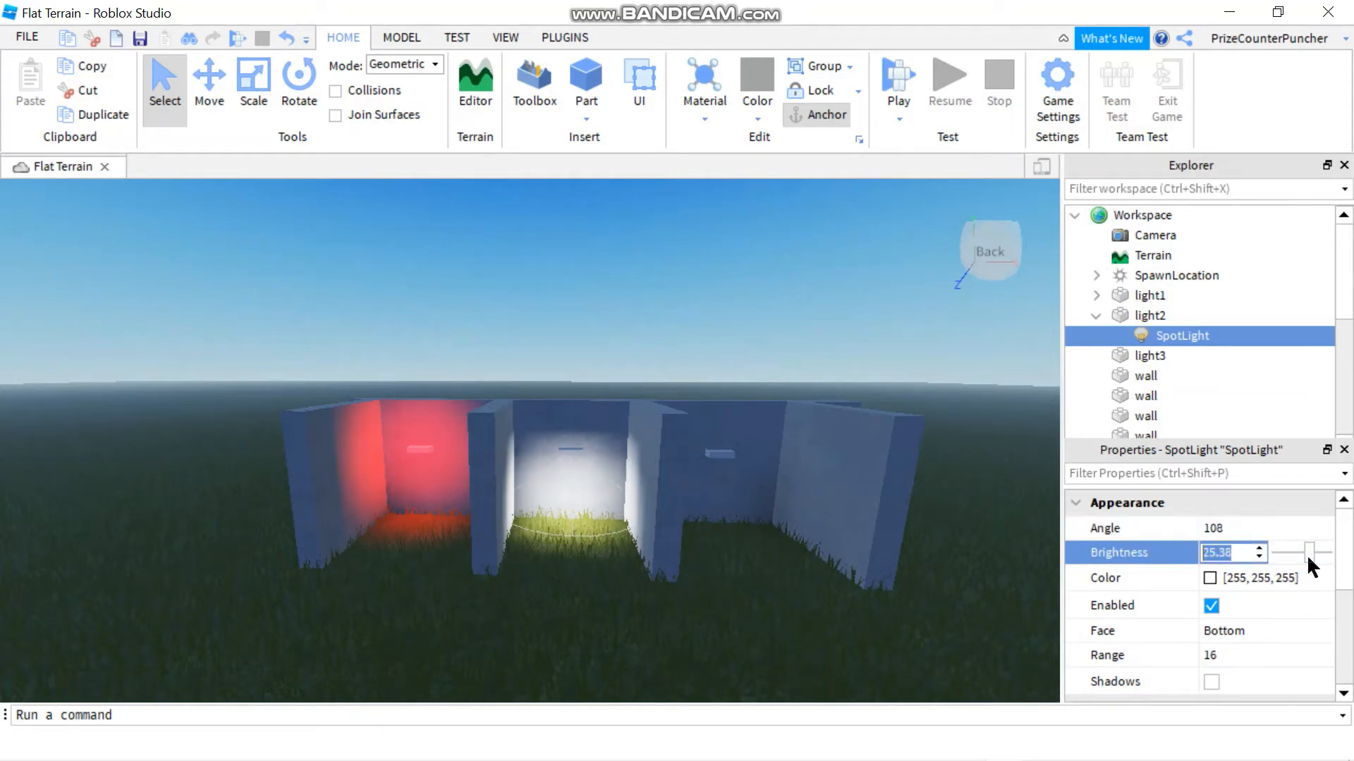
mouse_move(1306, 552)
left_mouse_down()
mouse_move(1277, 555)
mouse_move(1303, 555)
left_mouse_up()
- Try the pale yellow color [255, 255, 127] on light2's SpotLight, then restore white
left_click(1259, 577)
left_click(1253, 578)
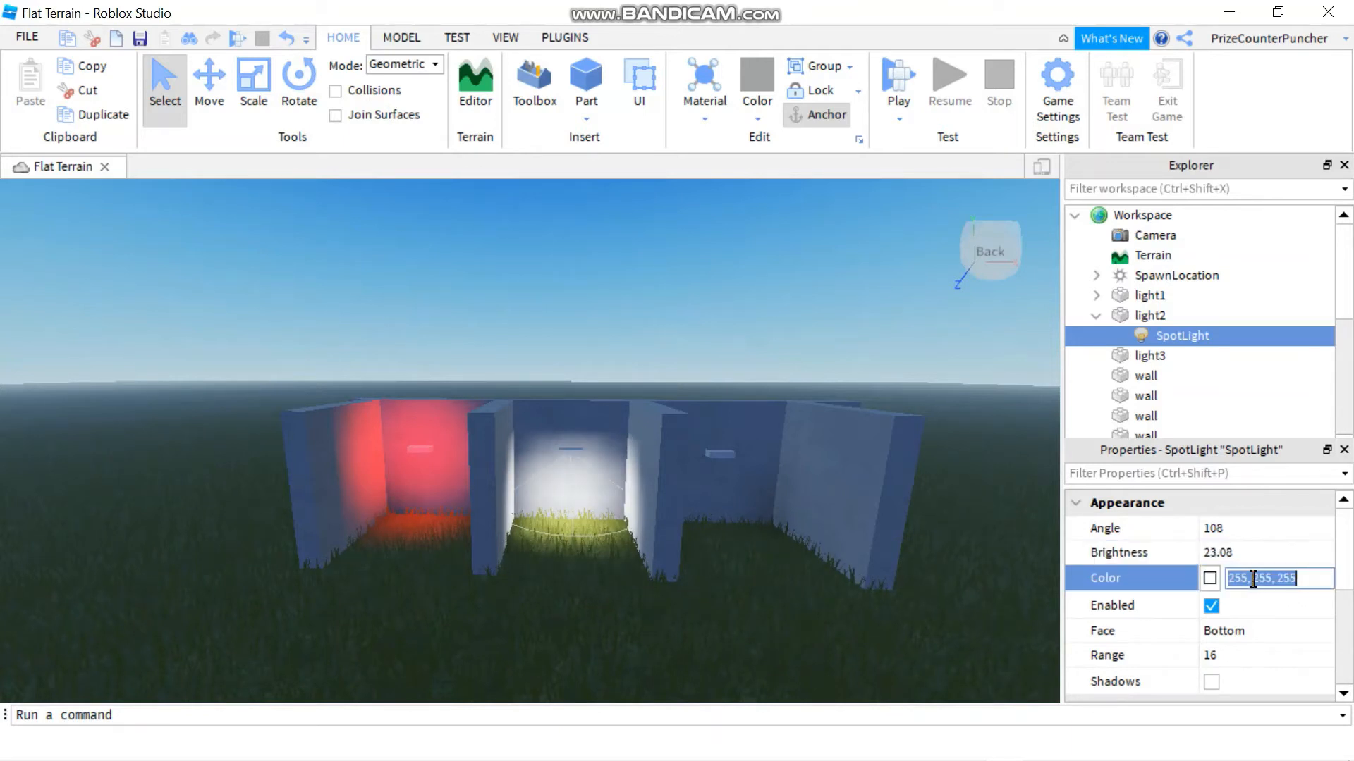
left_click(1210, 578)
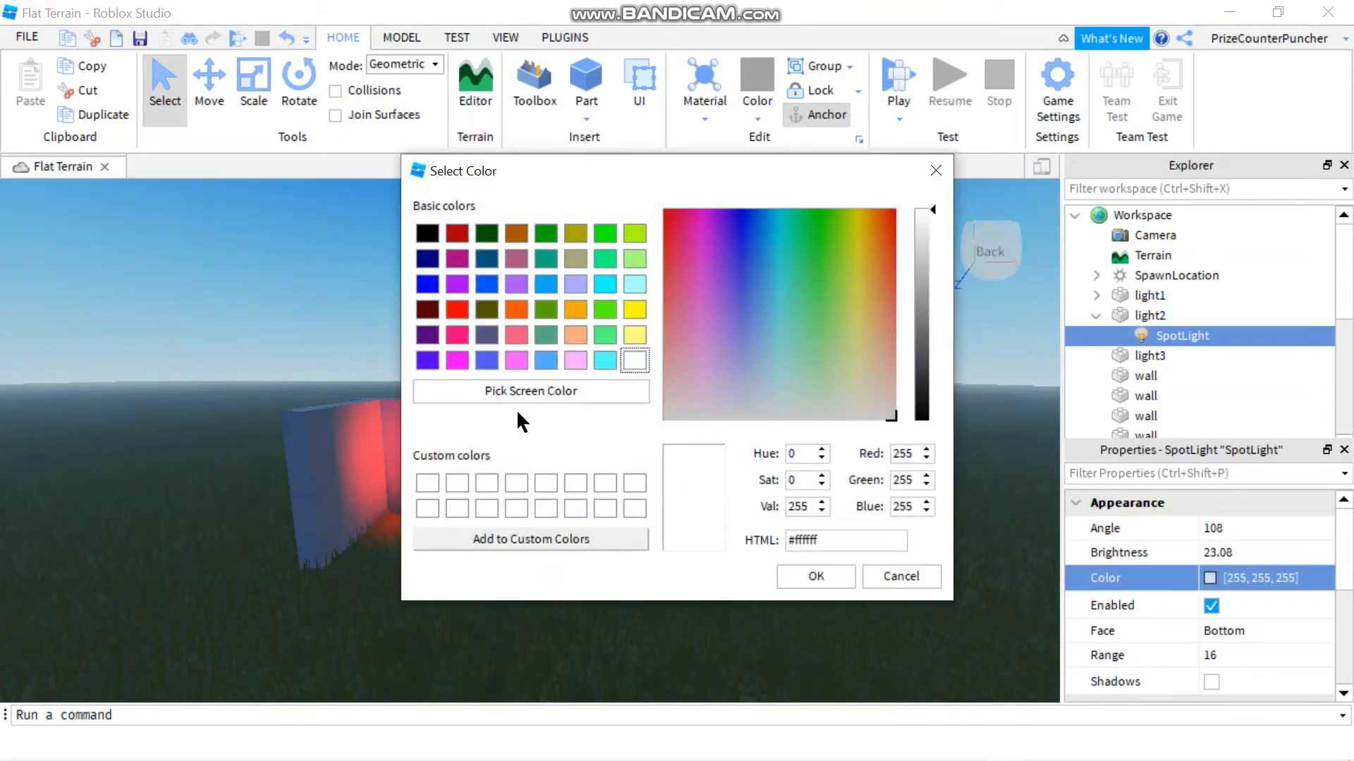
left_click(635, 336)
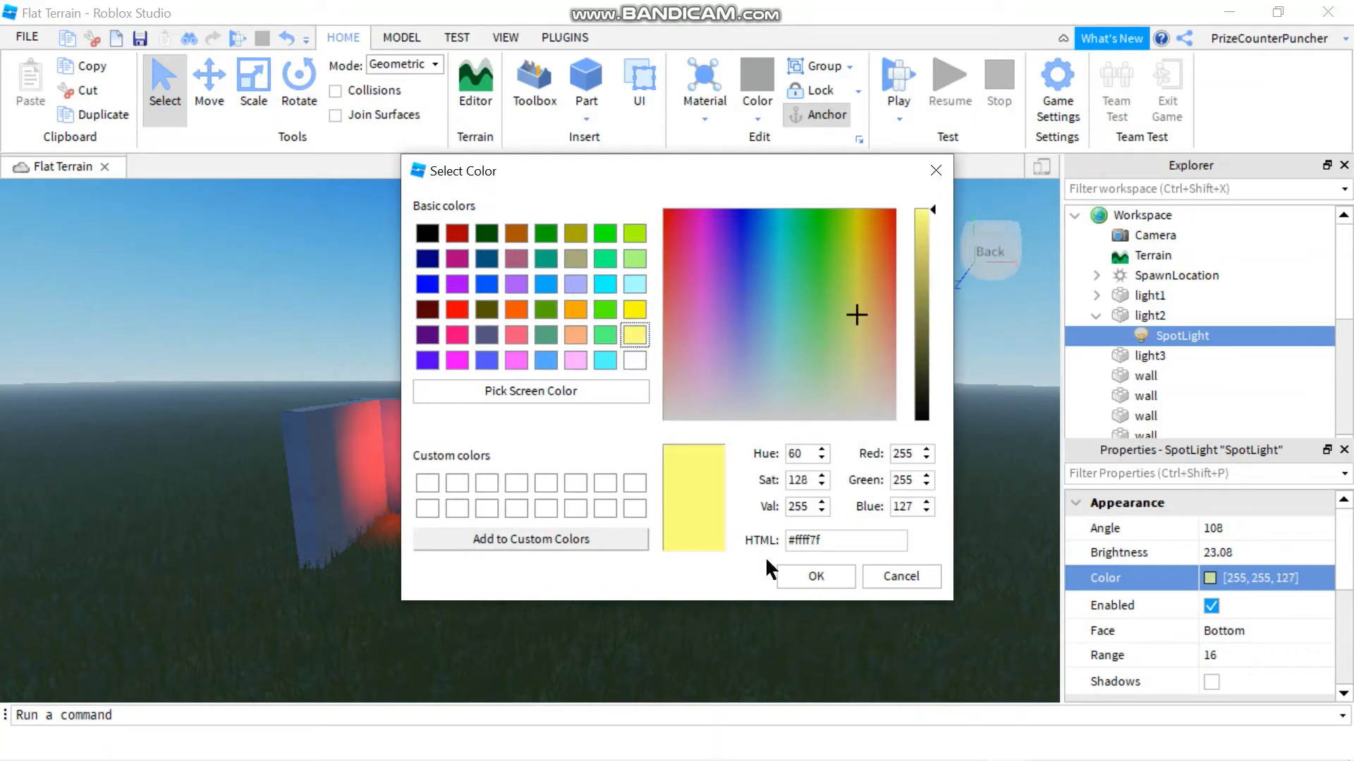
left_click(815, 575)
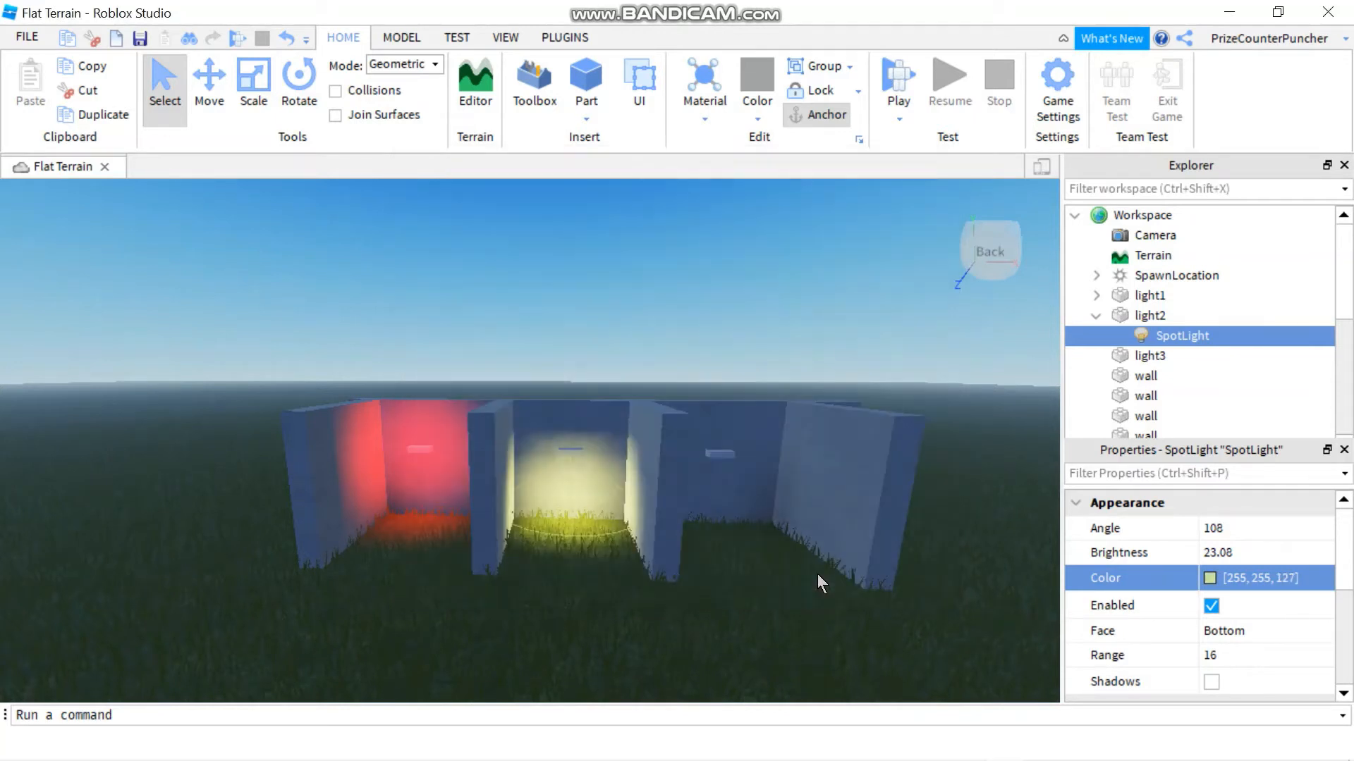
left_click(1238, 578)
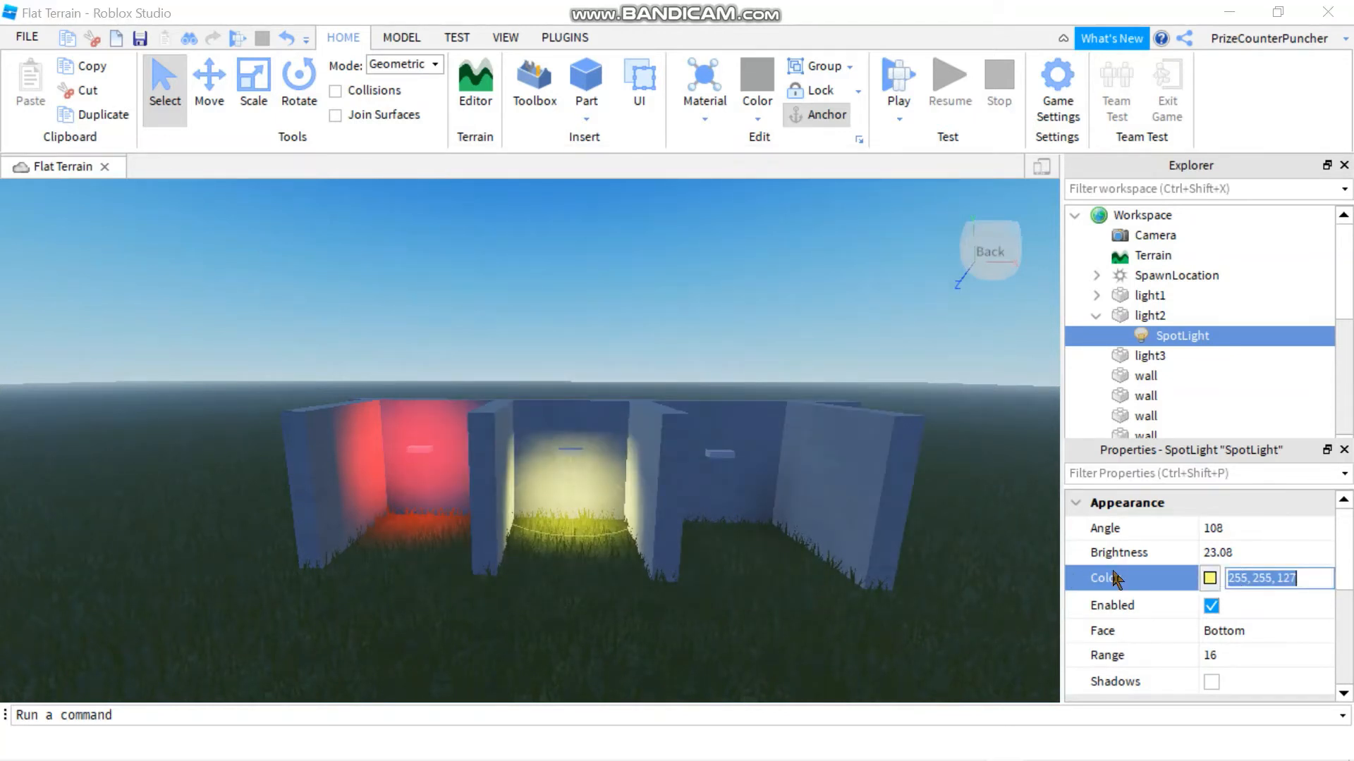
left_click(1209, 579)
left_click(634, 361)
left_click(810, 574)
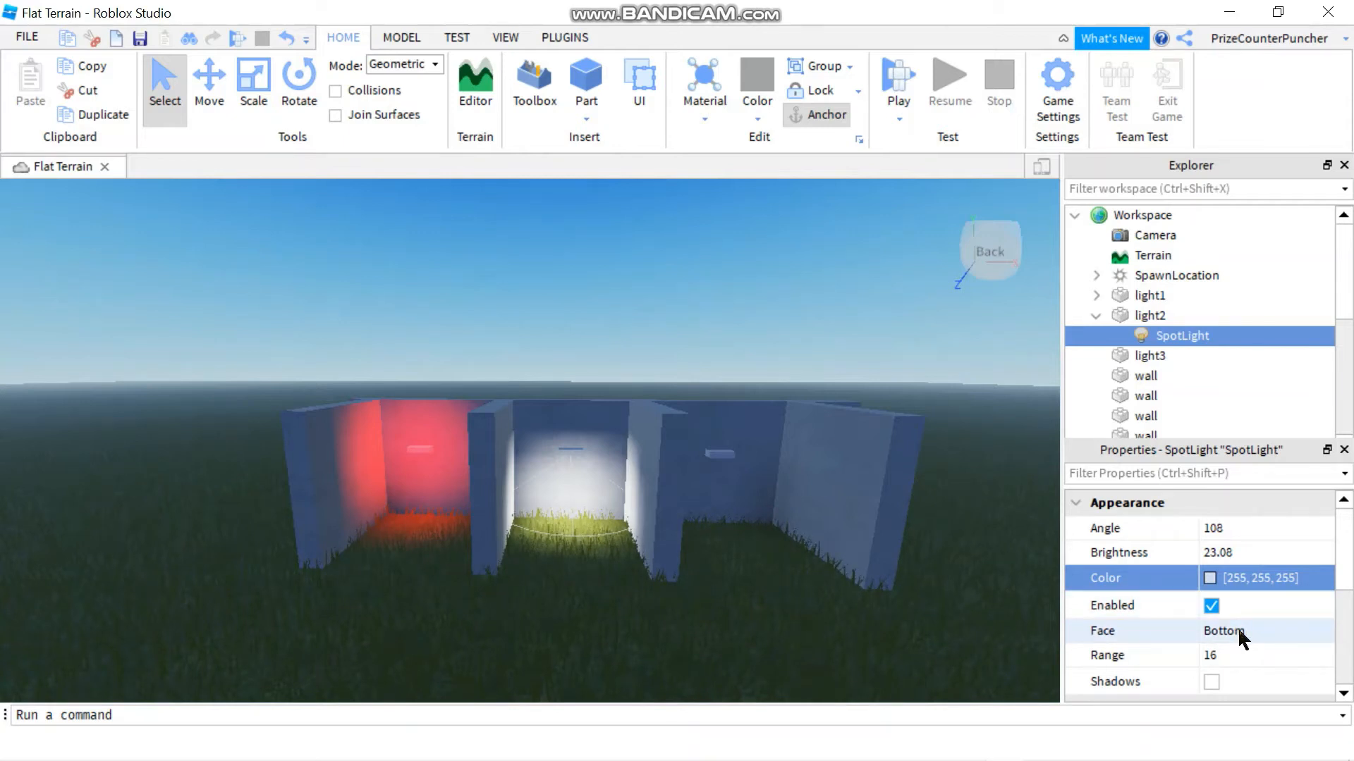
- Reduce the range of light2's SpotLight to 9
left_click(1245, 655)
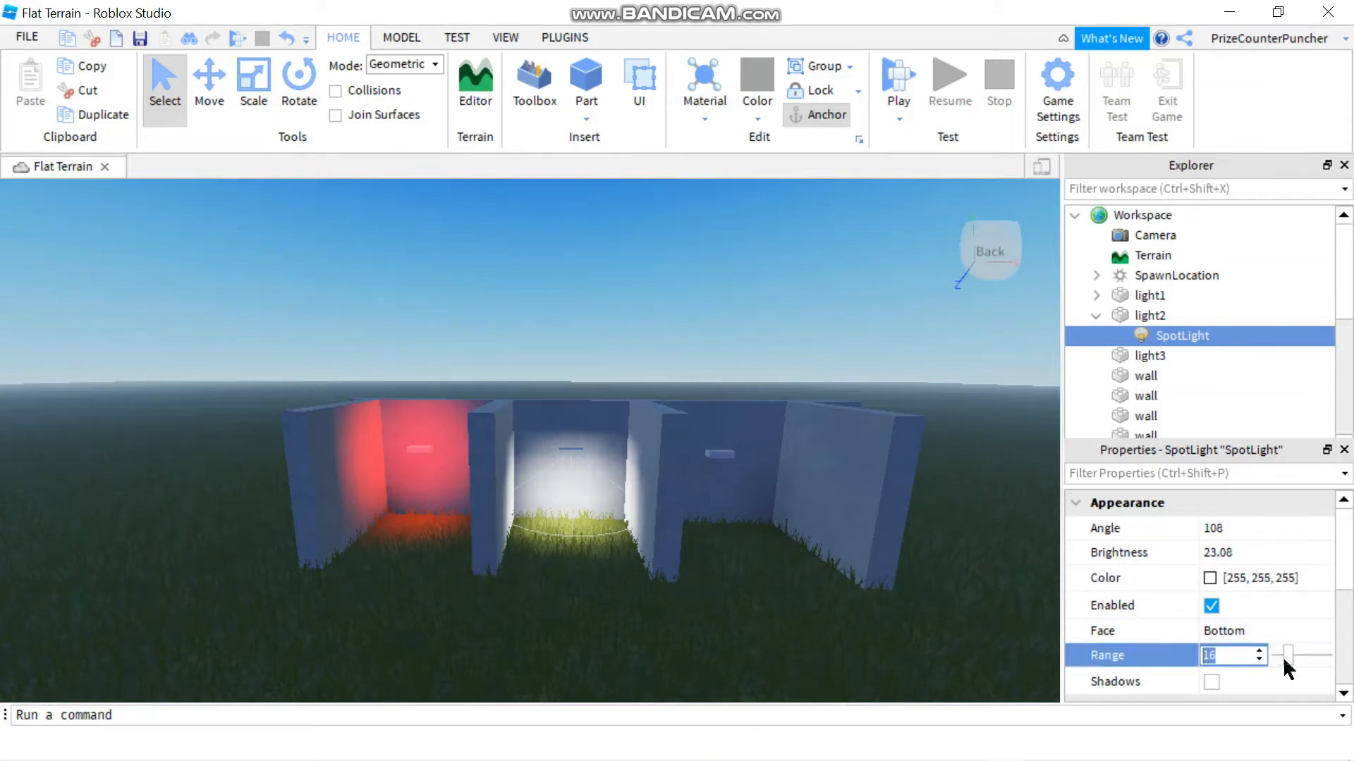
mouse_move(1286, 656)
left_mouse_down()
mouse_move(1310, 655)
mouse_move(1281, 657)
left_mouse_up()
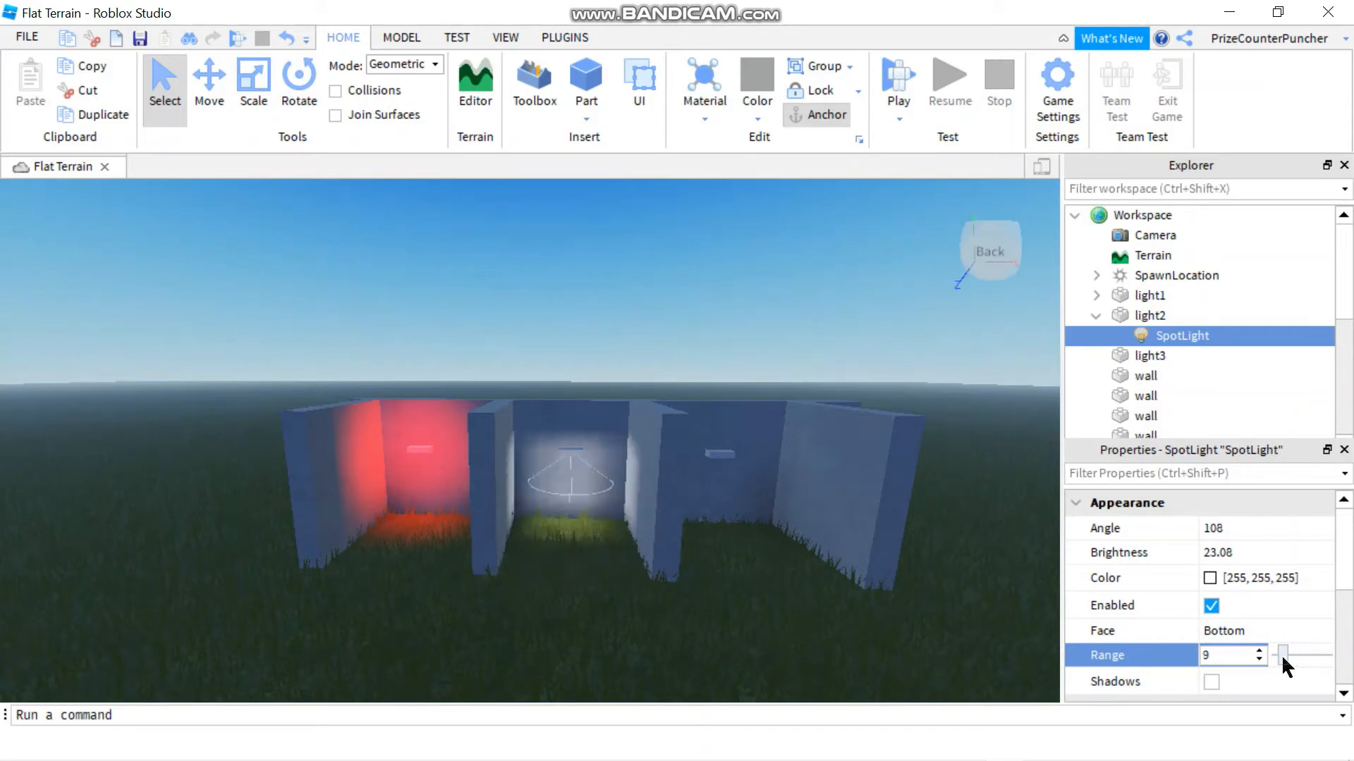
left_click(1212, 680)
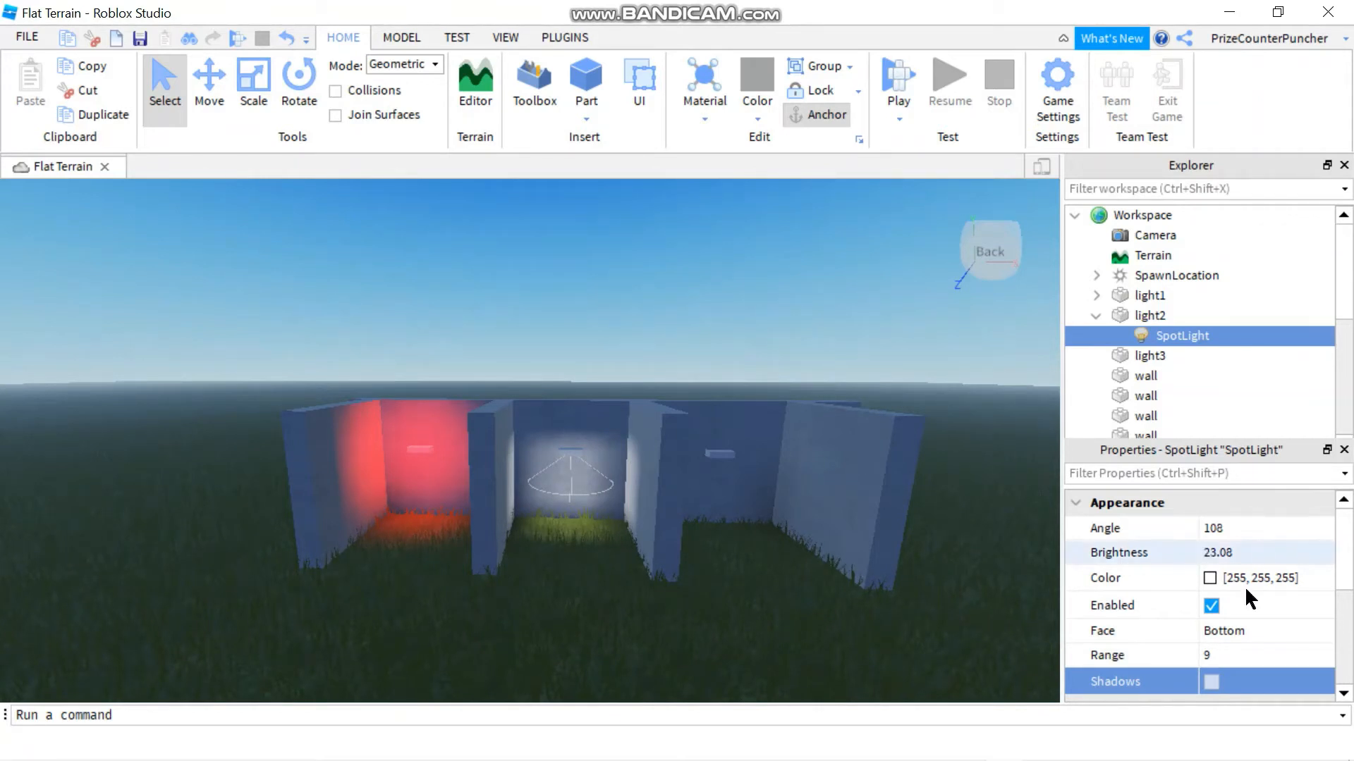
- Try an angle of 171 on light2's SpotLight, then bring the angle down to 90
left_click(1242, 527)
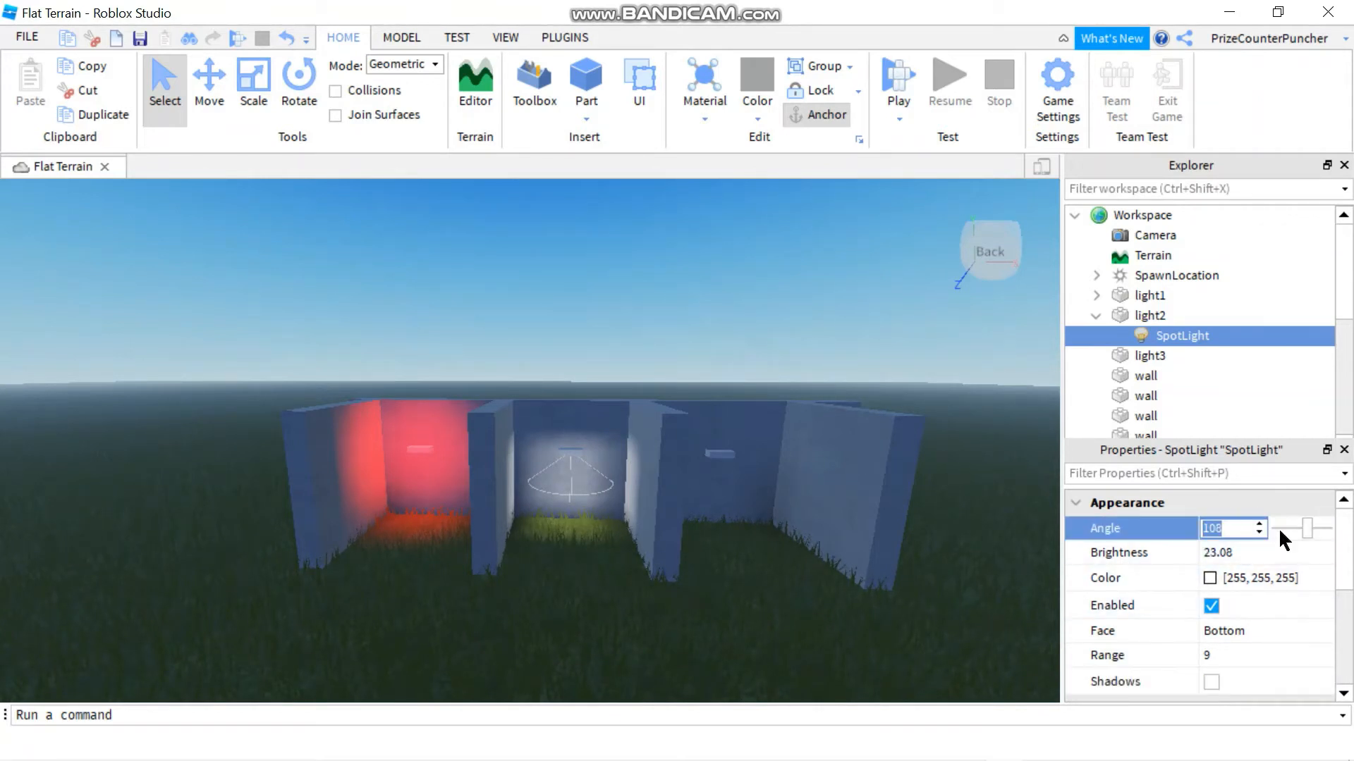
left_click_drag(1312, 529, 1327, 529)
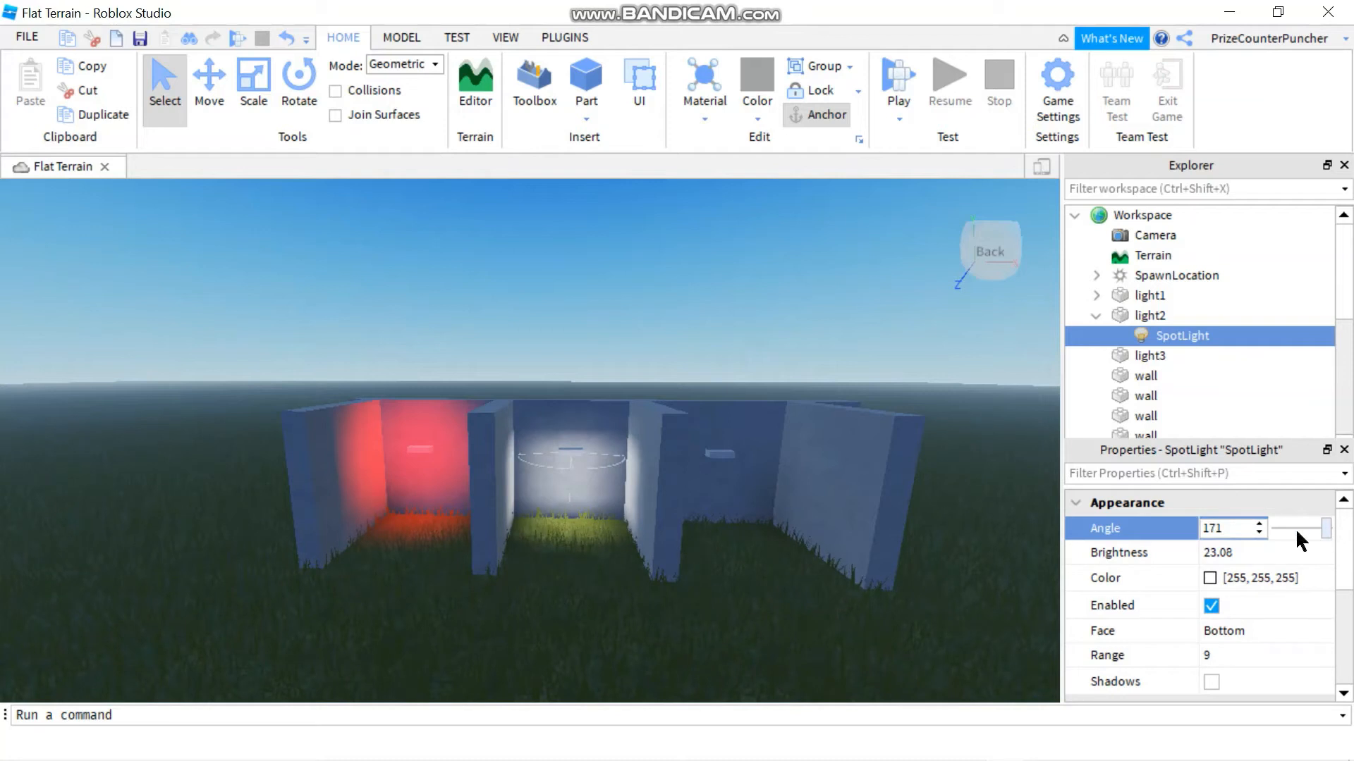
left_click(1292, 529)
left_click(1301, 529)
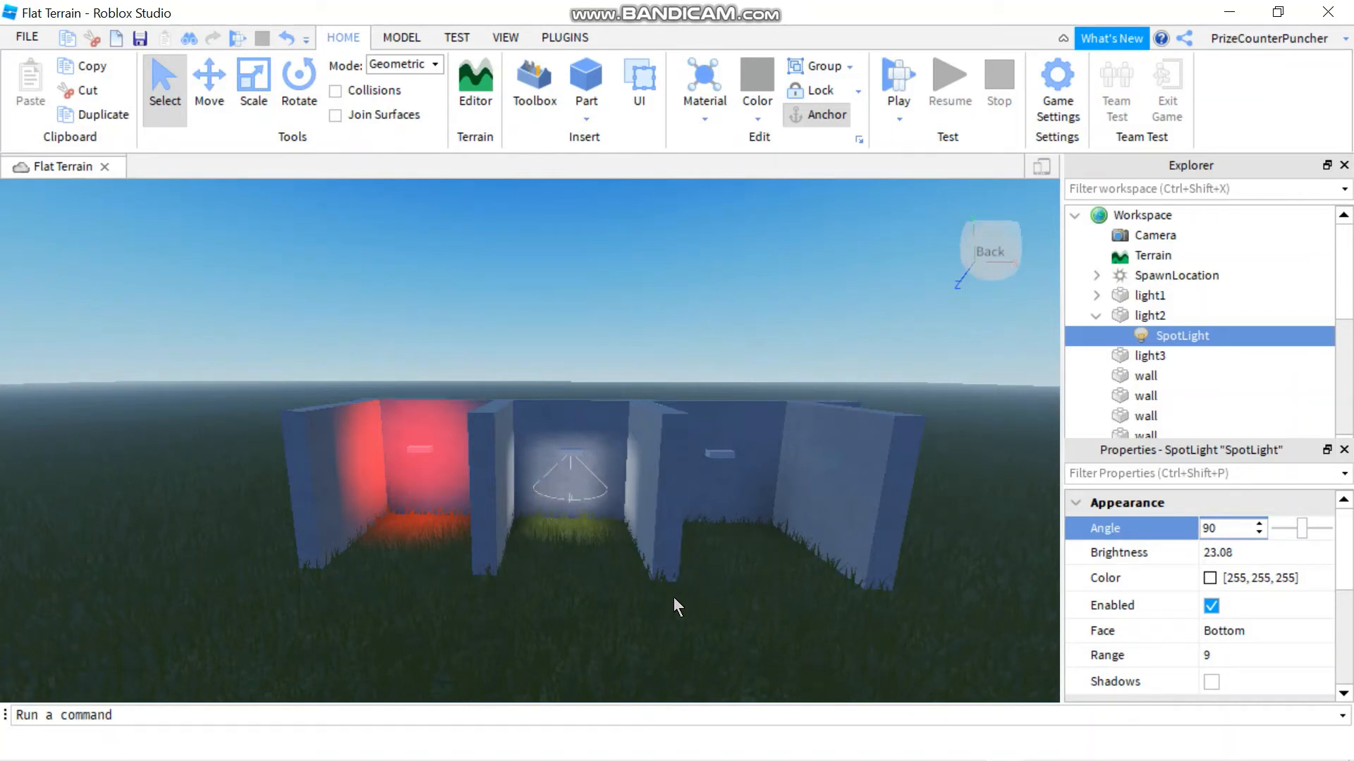
- Add a SurfaceLight to the light3 part
left_click(1090, 315)
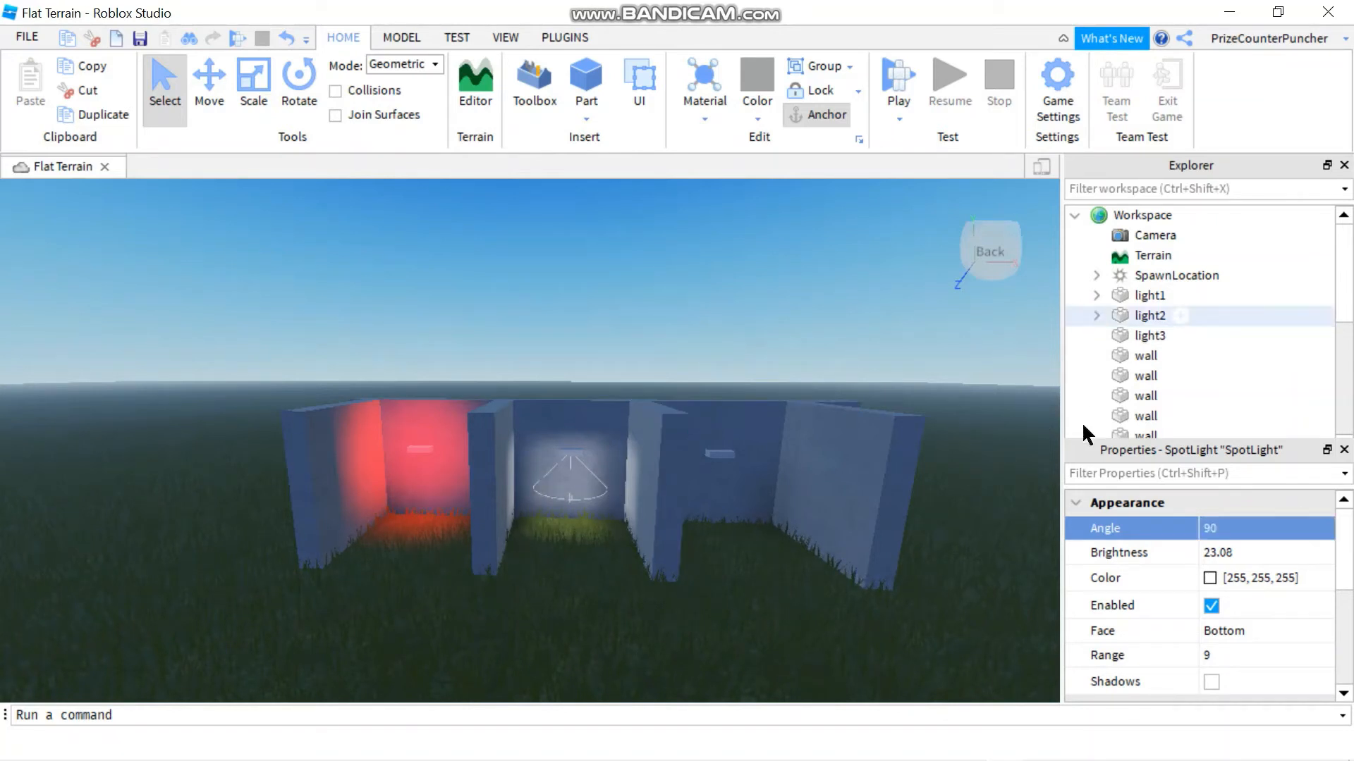
left_click(1147, 336)
left_click(1179, 336)
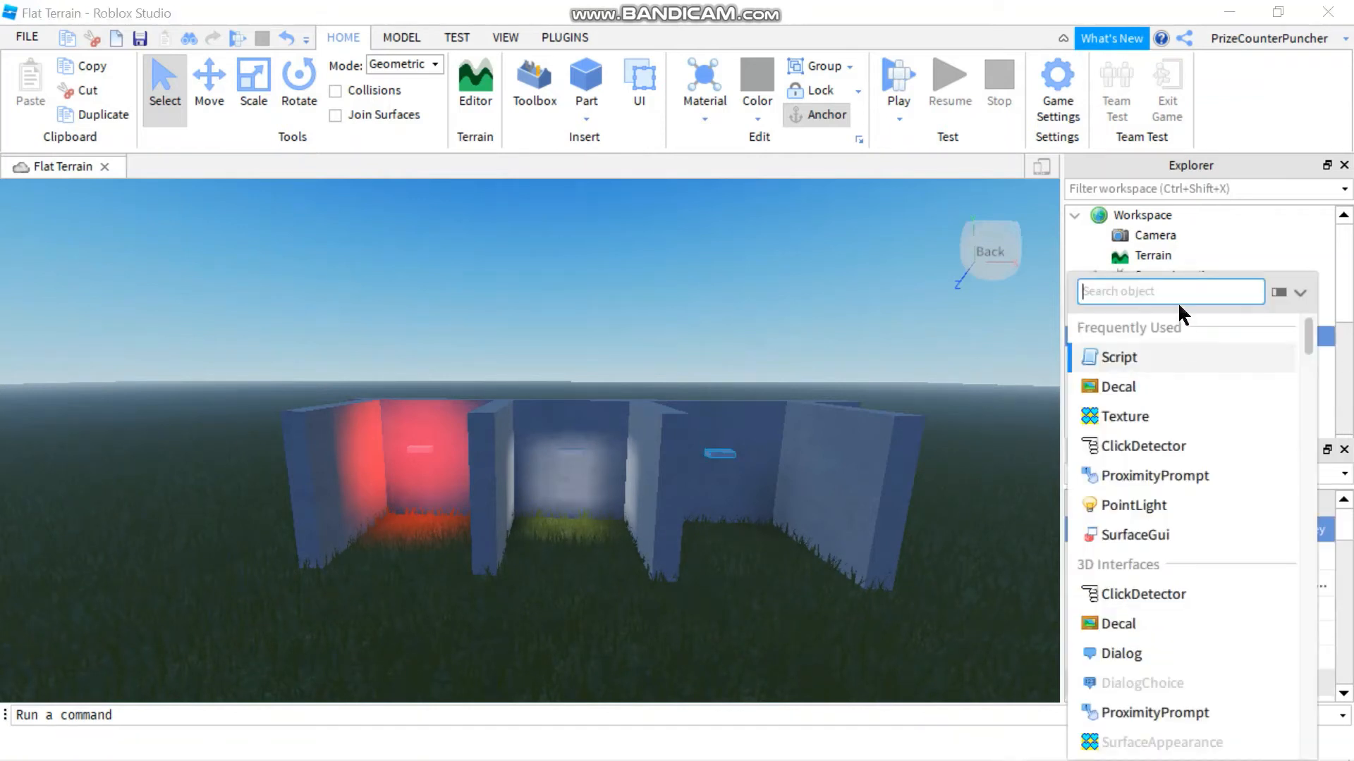
type("light")
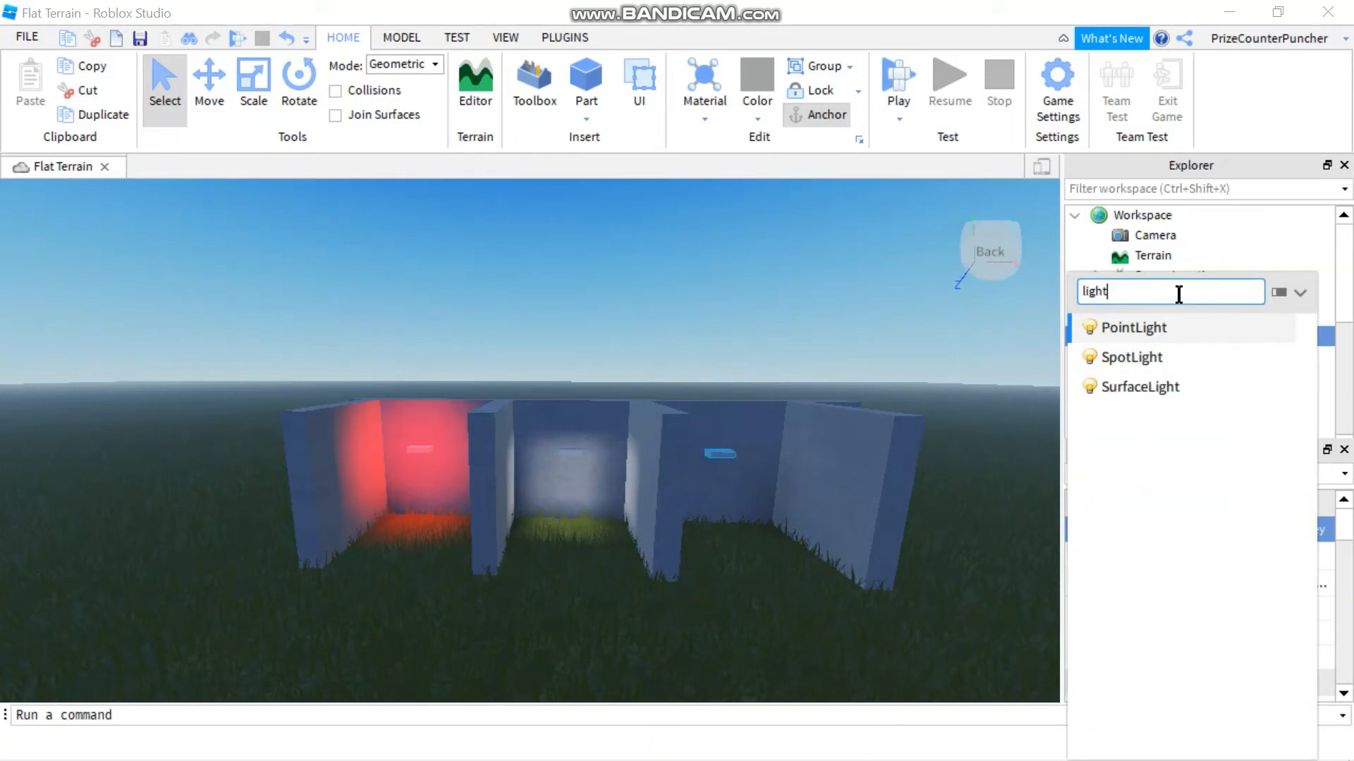
left_click(1128, 387)
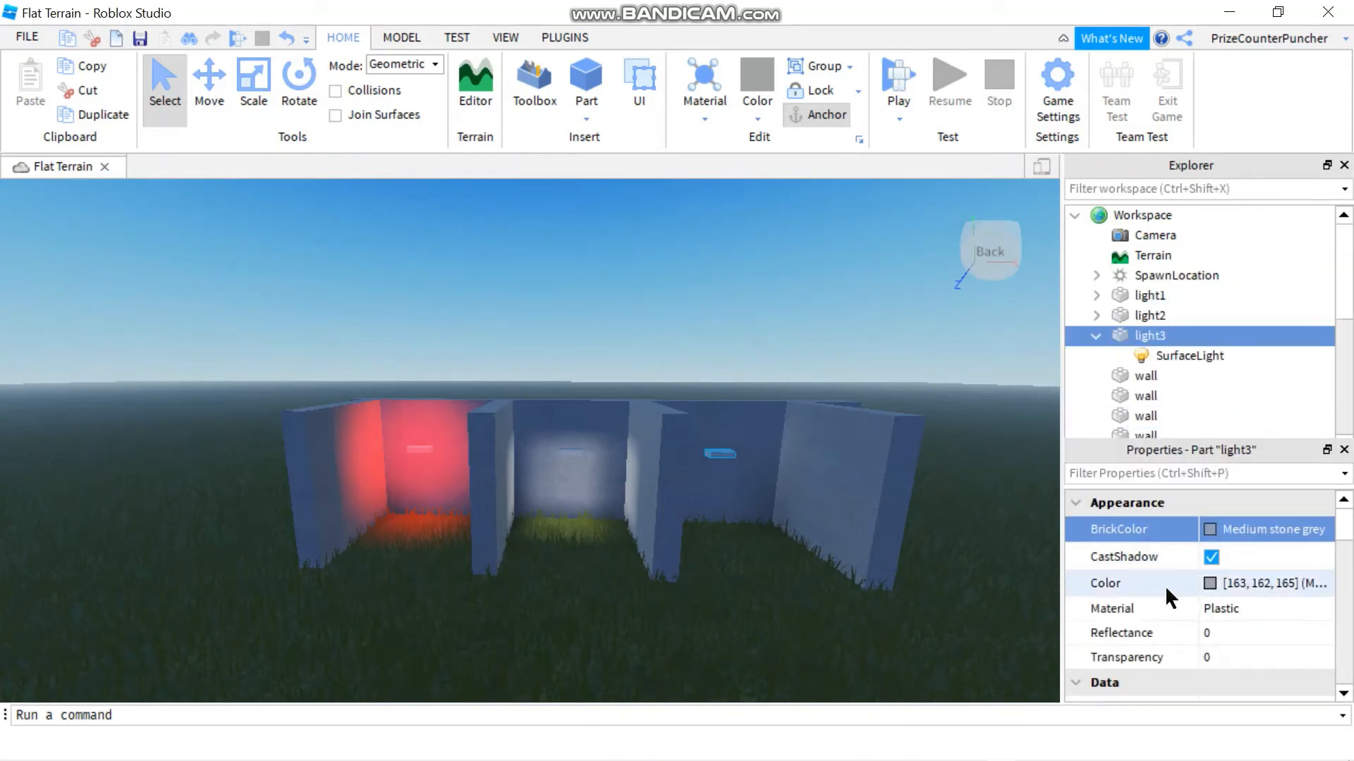
- Set the brightness of light3's SurfaceLight to about 15.38 and its face to Bottom
left_click(1200, 355)
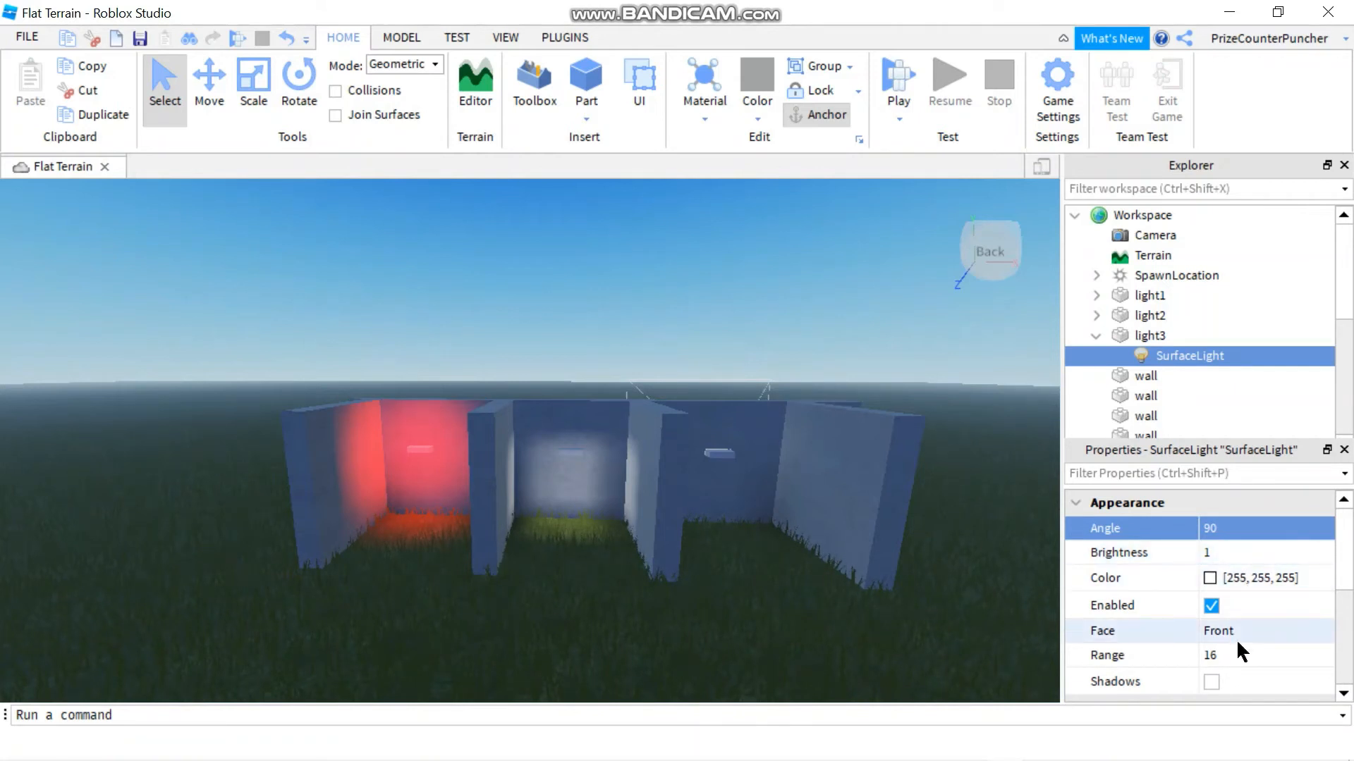
left_click(1245, 548)
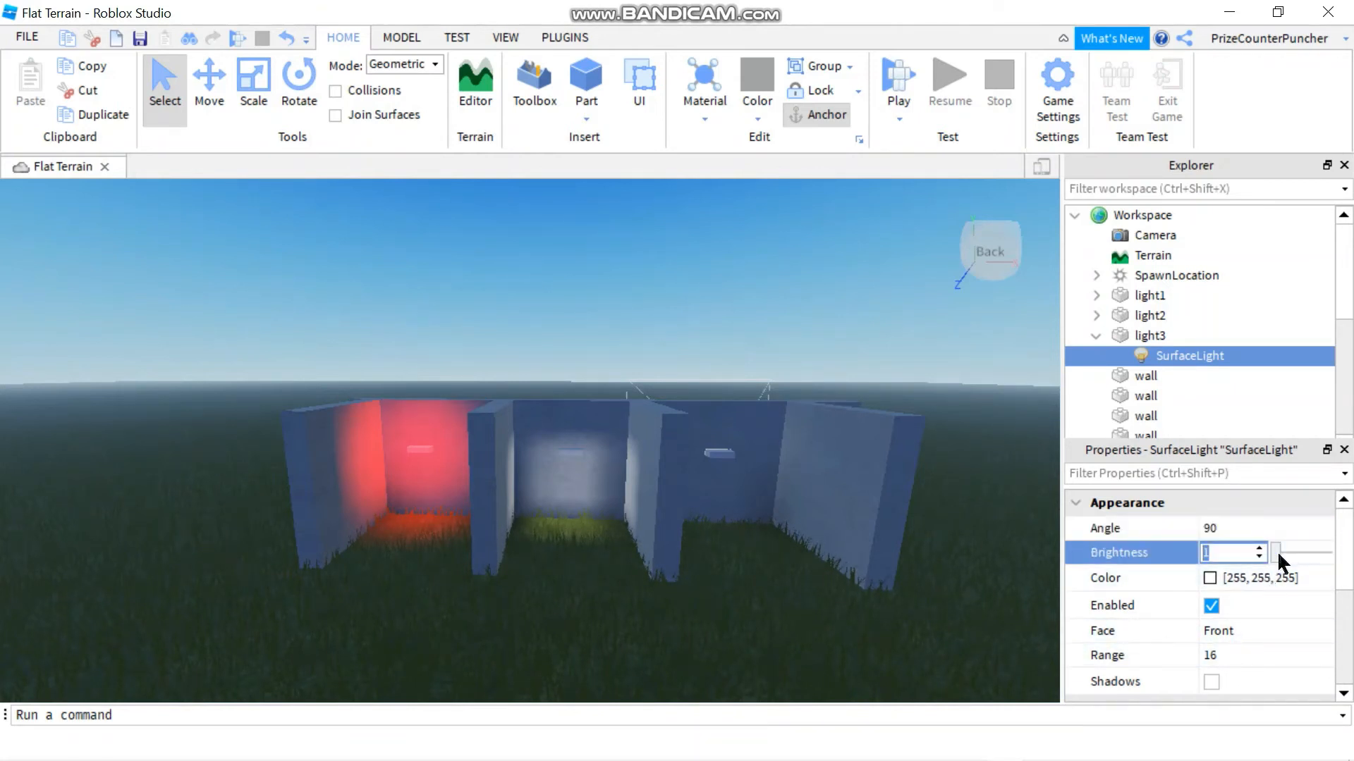
left_click_drag(1287, 553, 1297, 552)
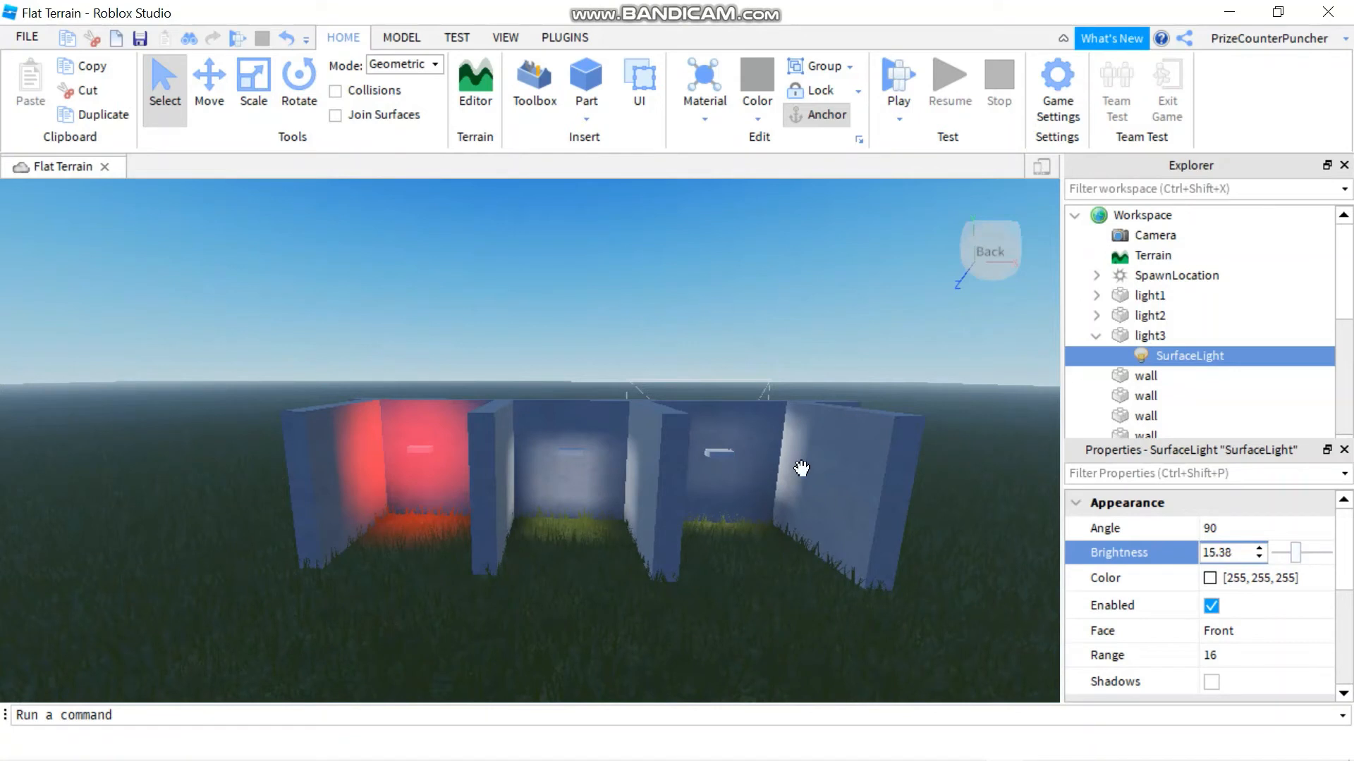
left_click(1262, 624)
left_click(1323, 631)
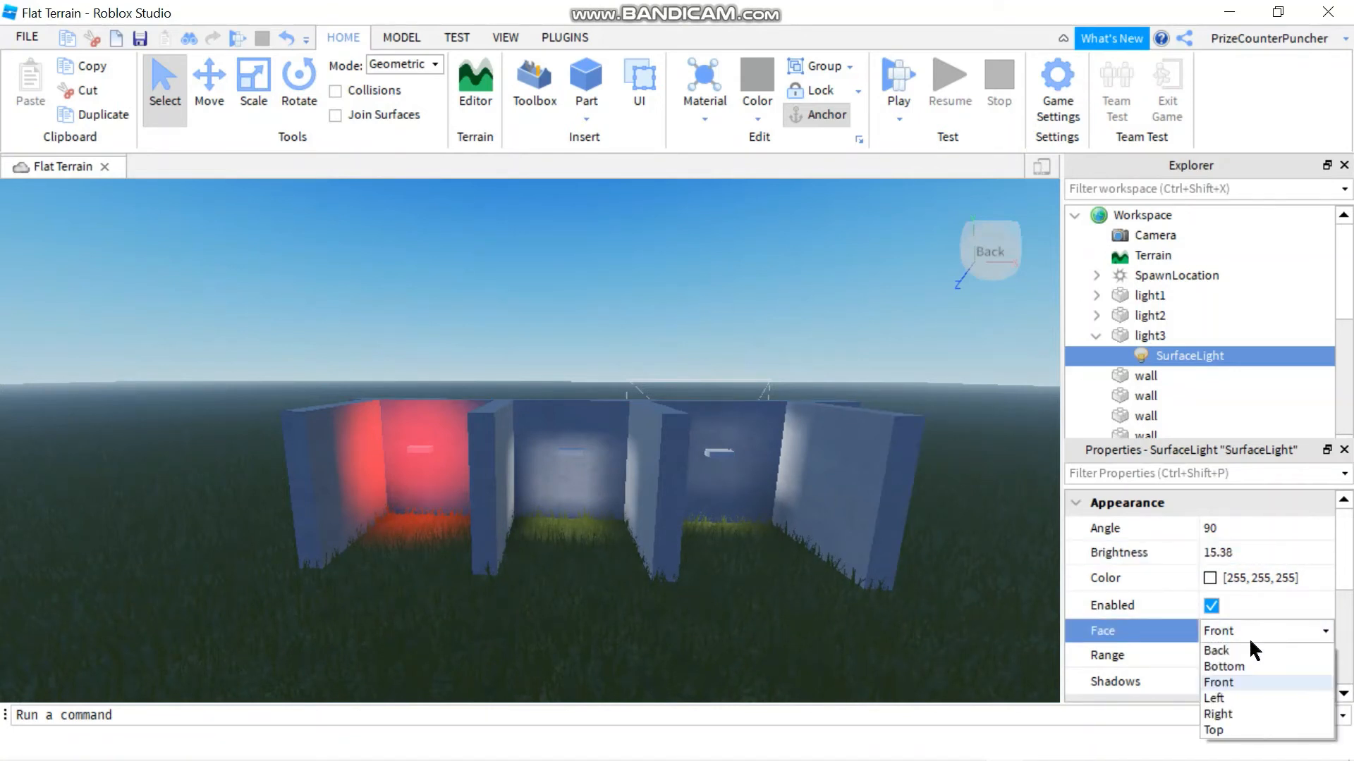
left_click(1239, 665)
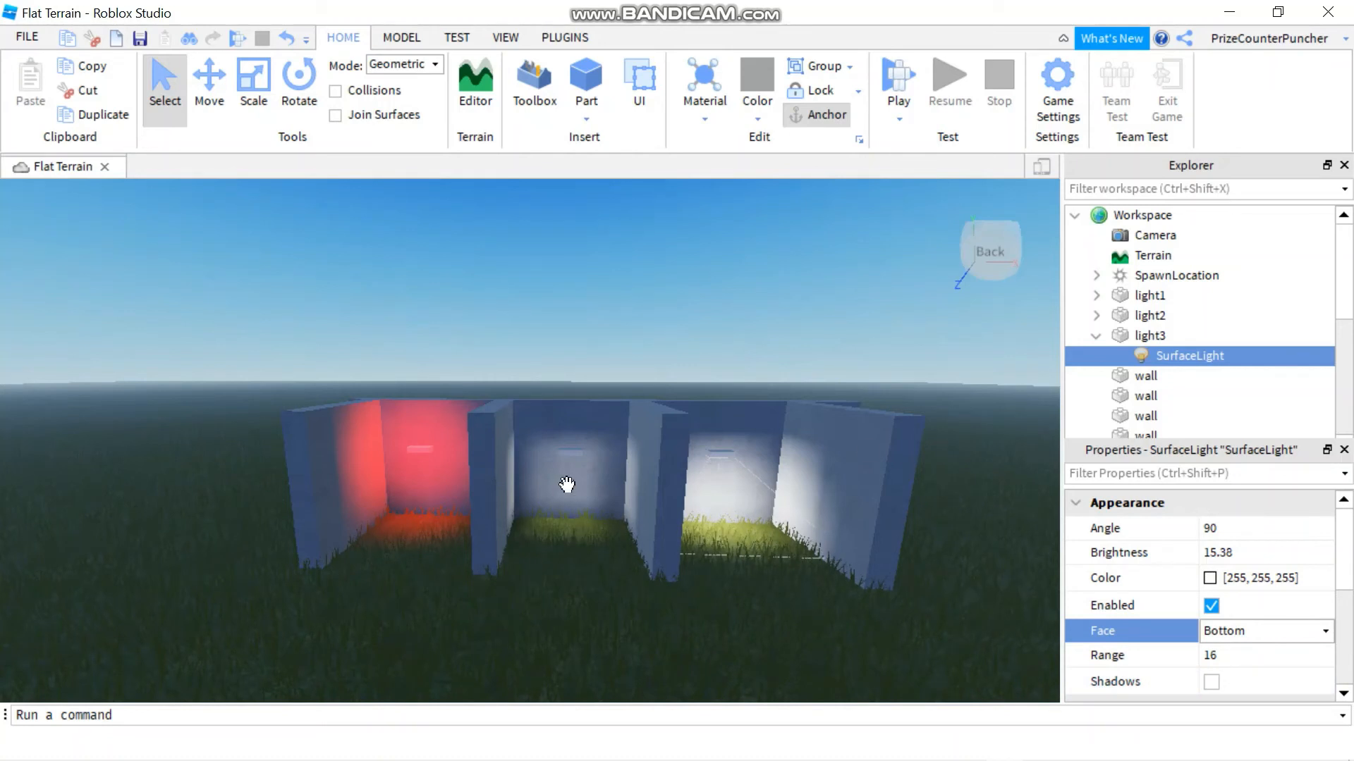
- Raise the brightness of light2's SpotLight to 40
left_click(1095, 315)
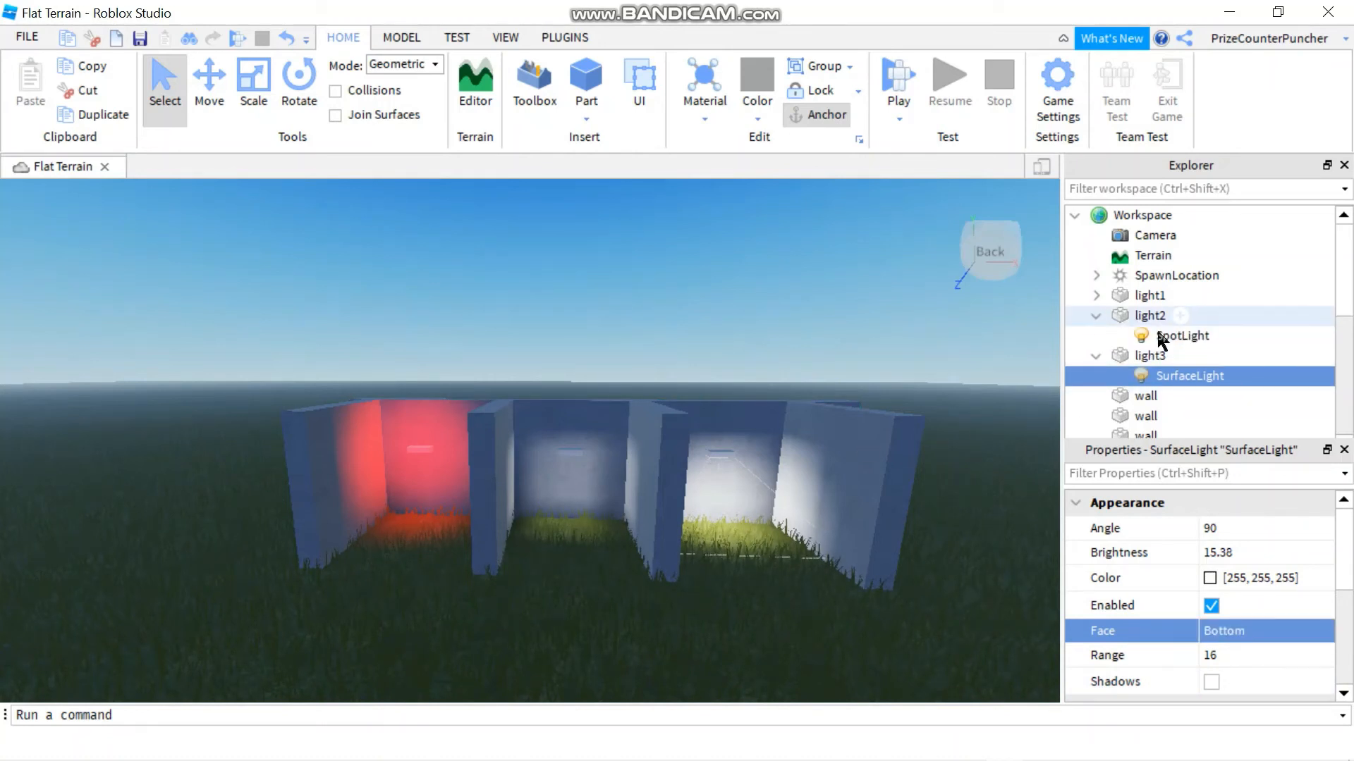
left_click(1177, 335)
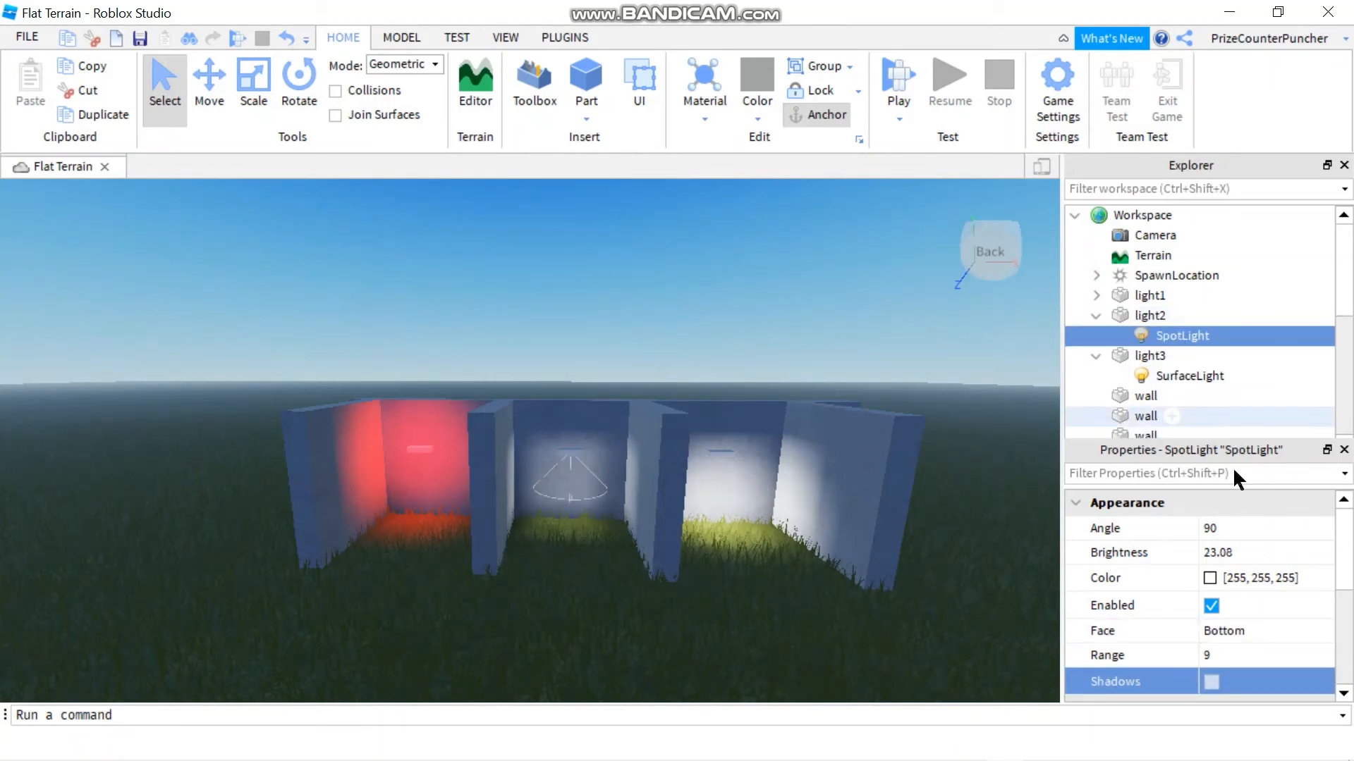
left_click(1265, 548)
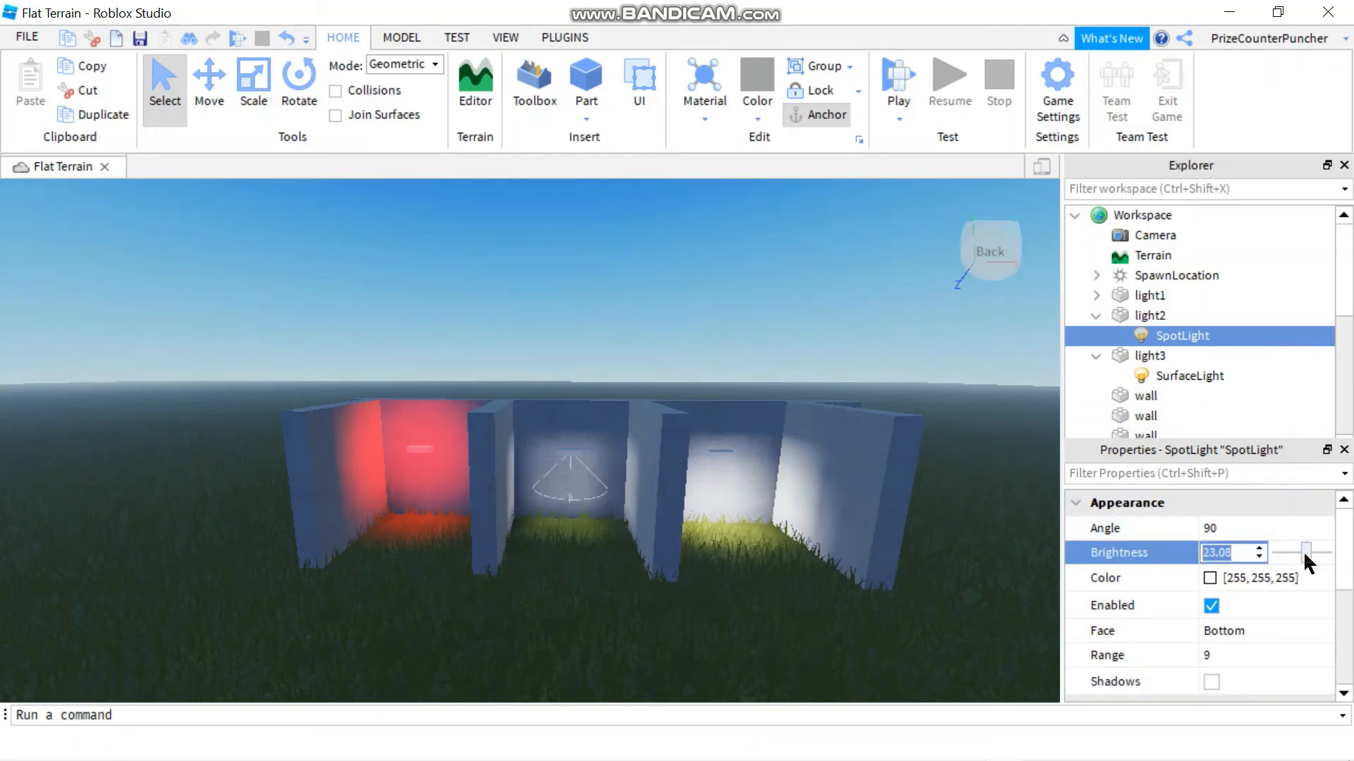
left_click_drag(1303, 551, 1330, 557)
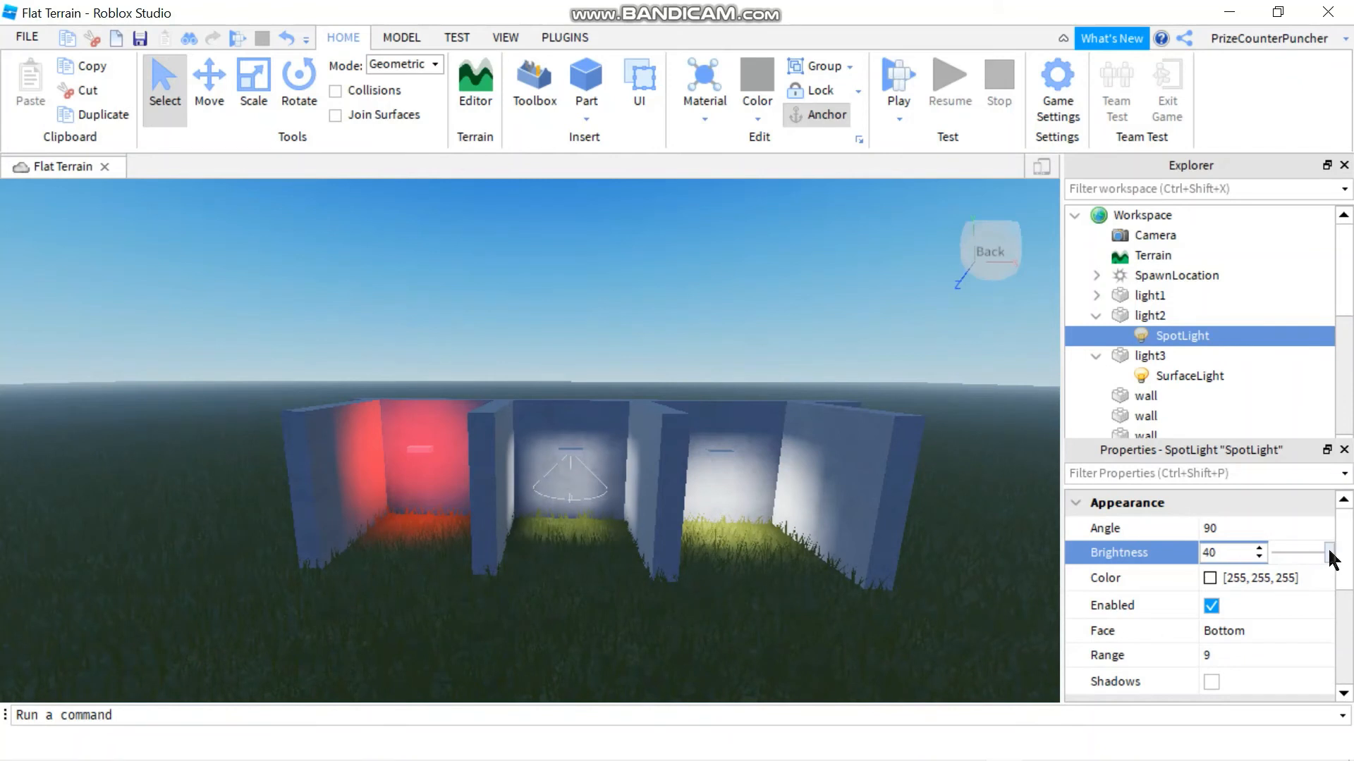
- Start a play test and walk the character from the spawn point toward the three lit booths
right_click_drag(928, 622, 928, 622)
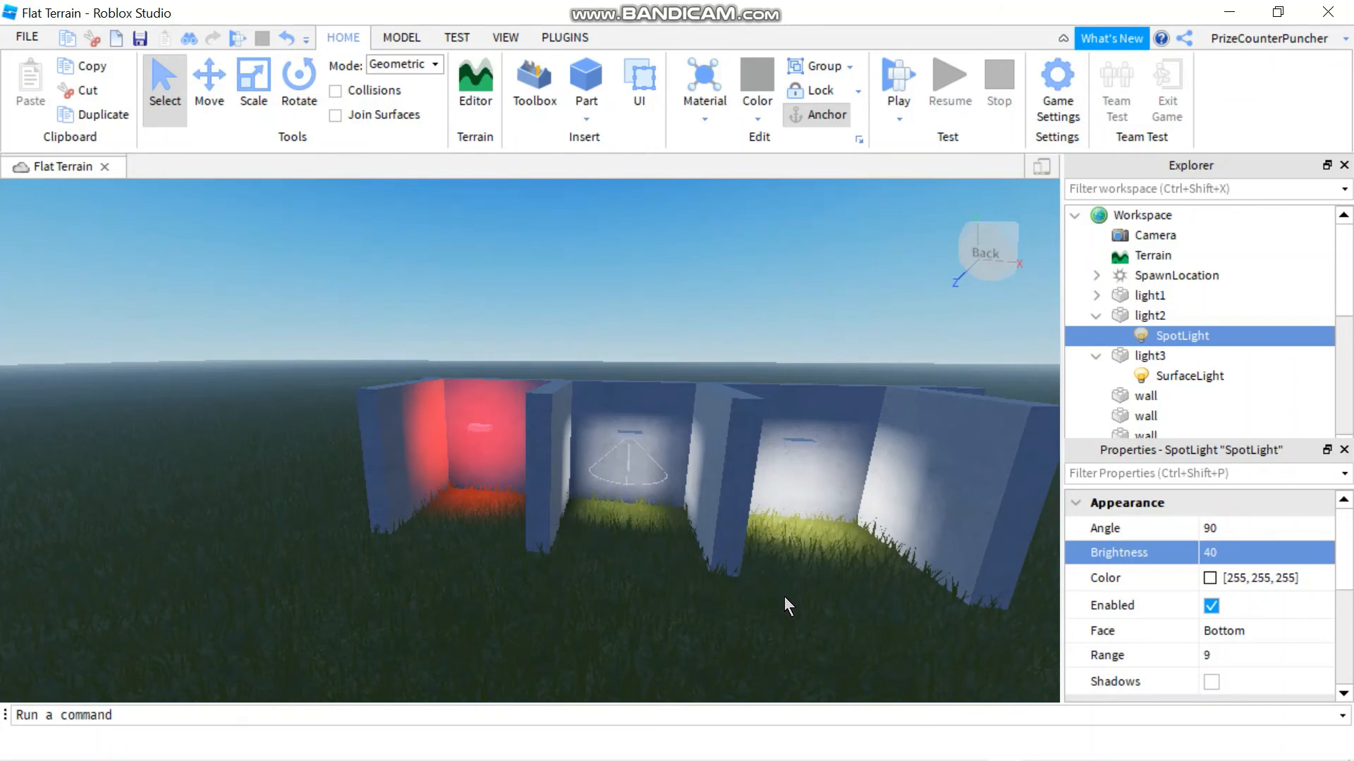
right_click_drag(784, 597, 784, 595)
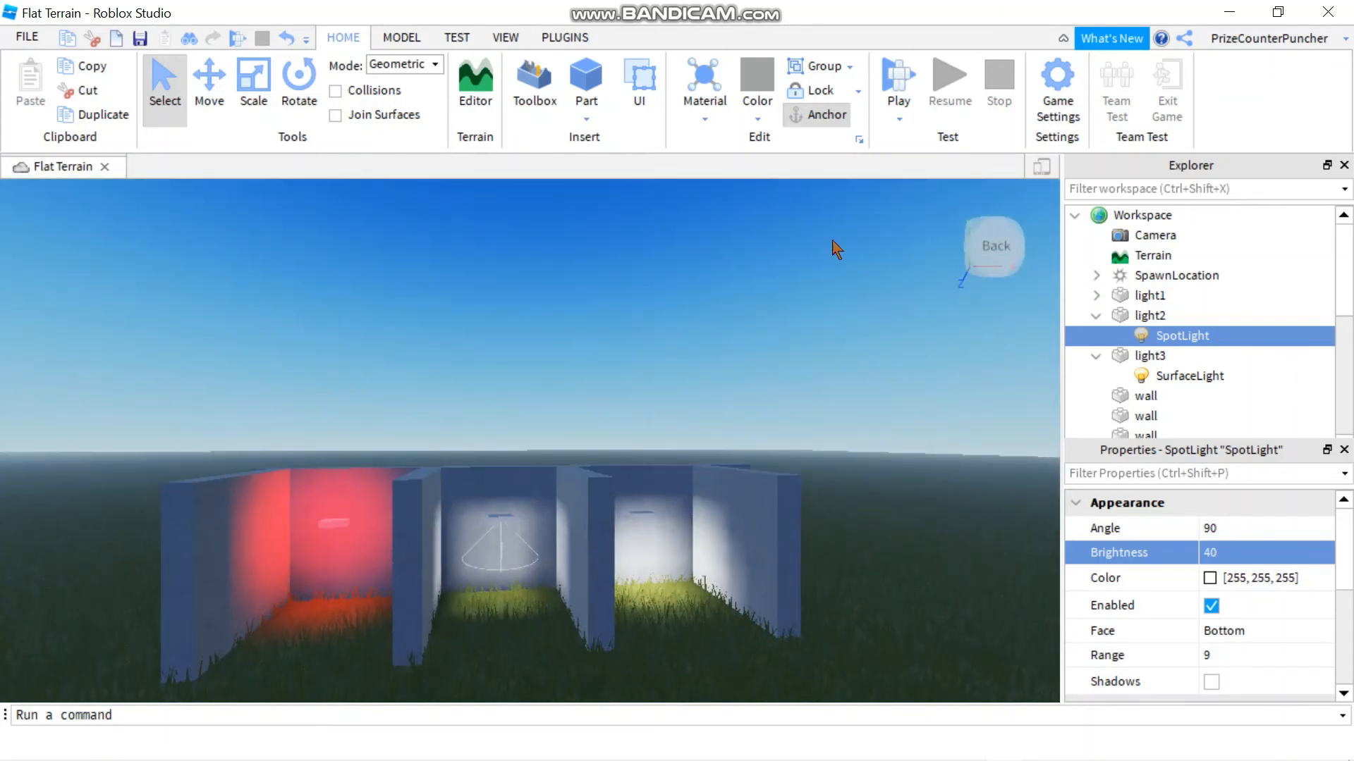
left_click(897, 84)
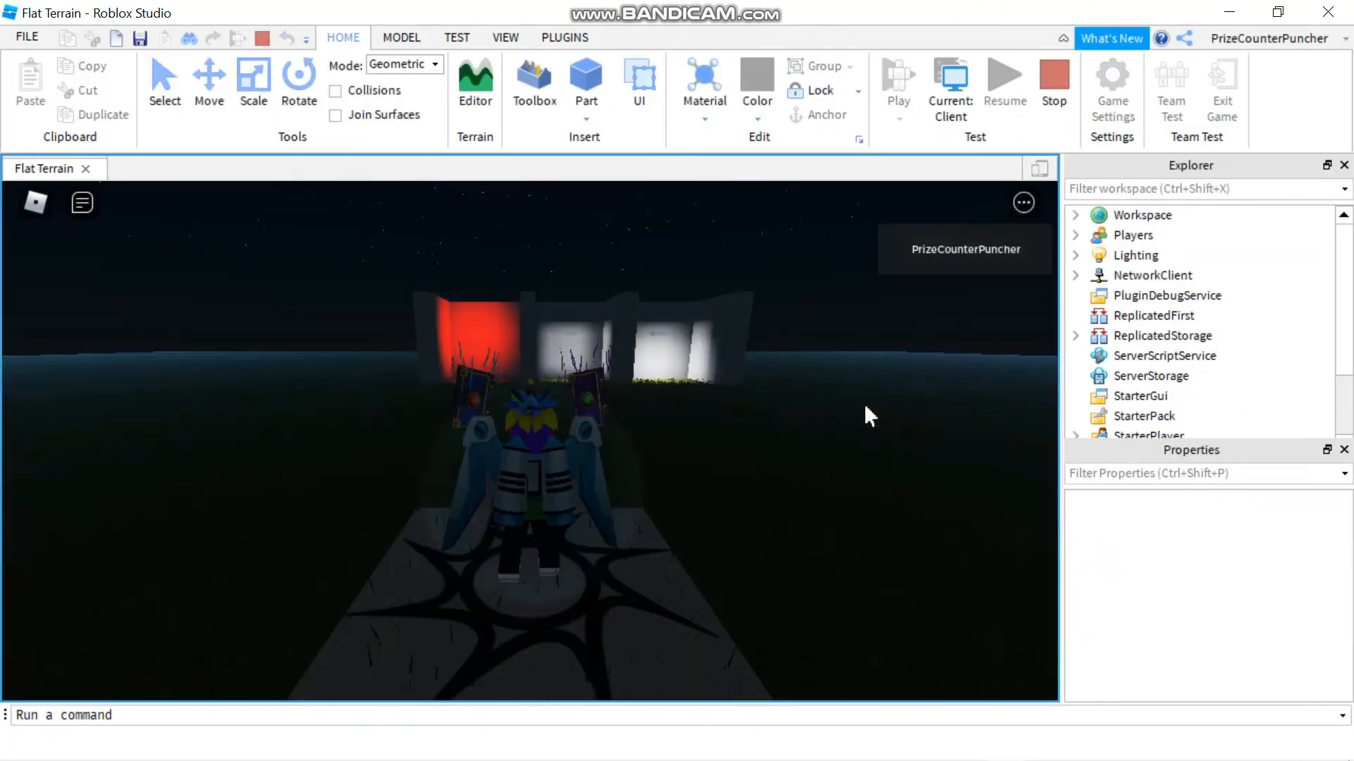
key("w")
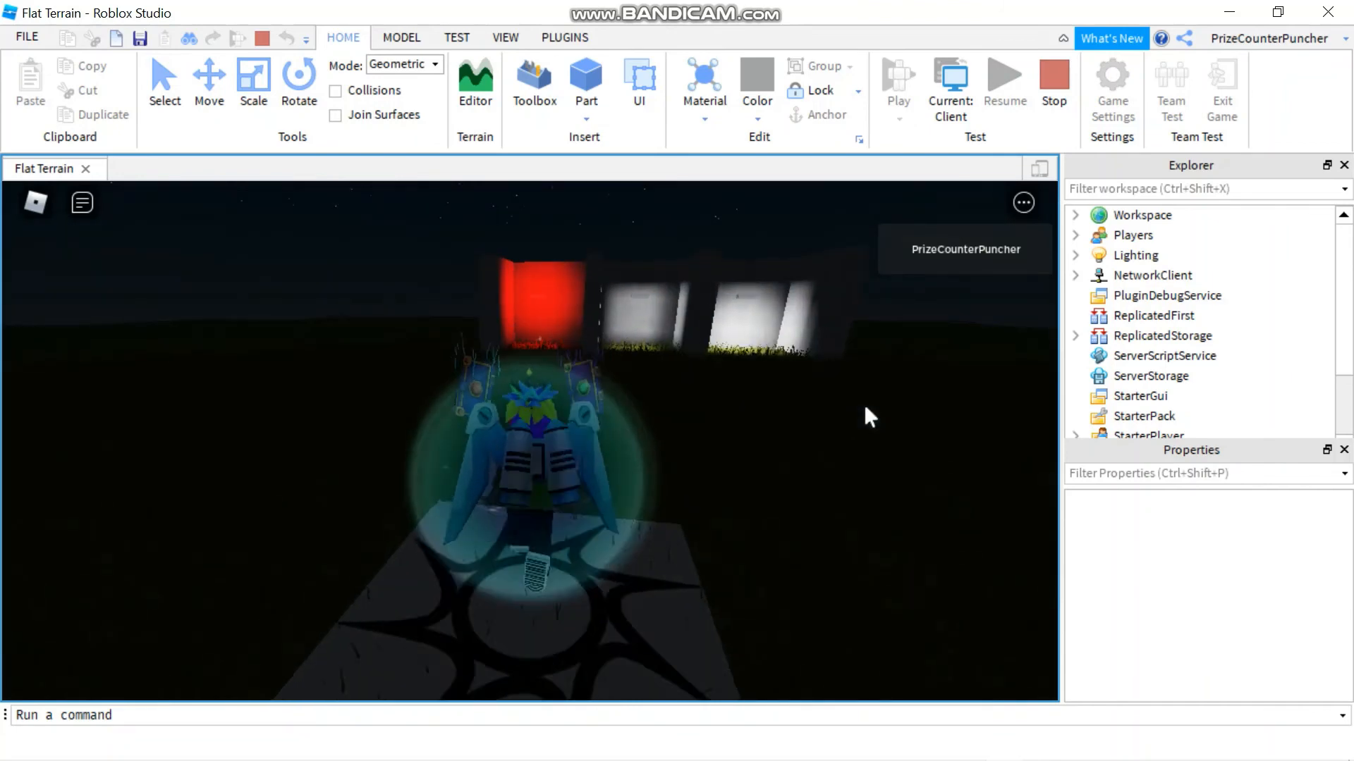
key("w")
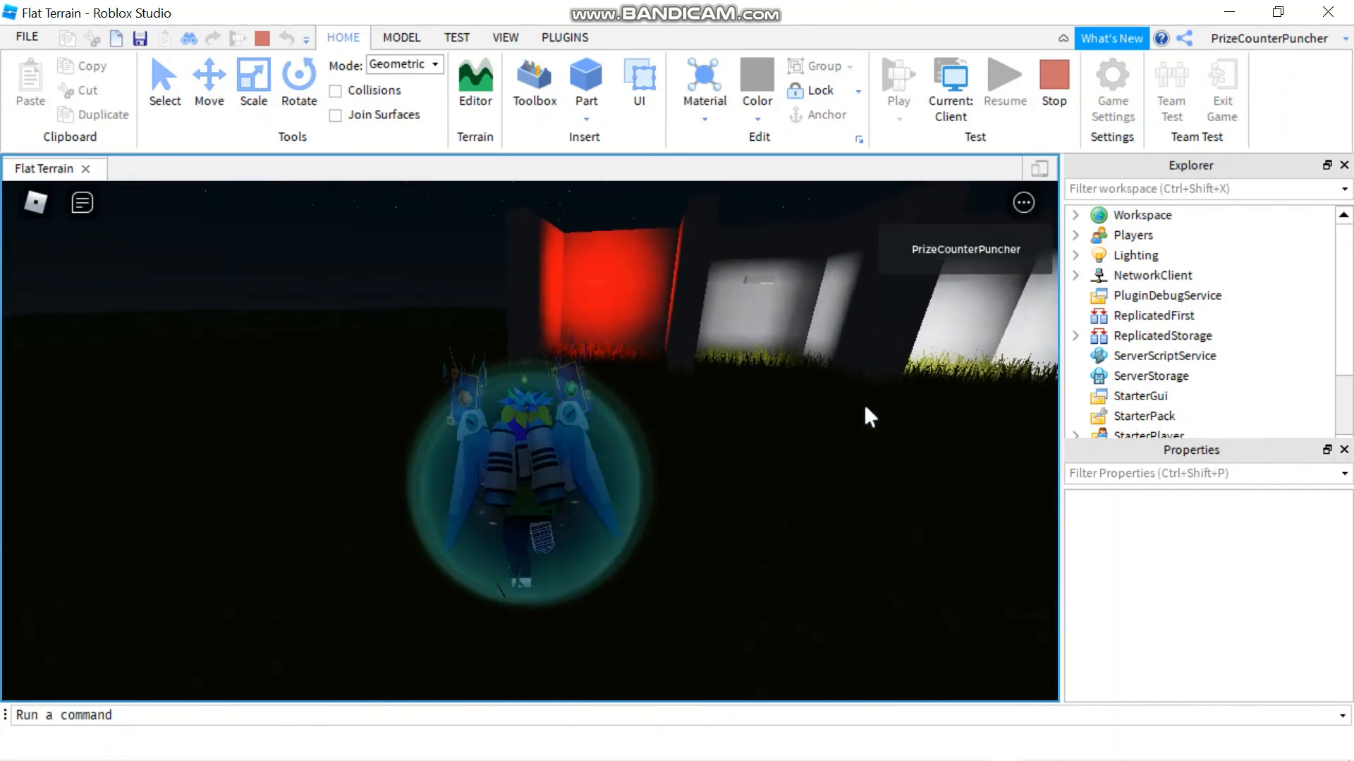
key("w")
- Walk the character across the front of the booths to compare the red PointLight with the two white lights
key("d")
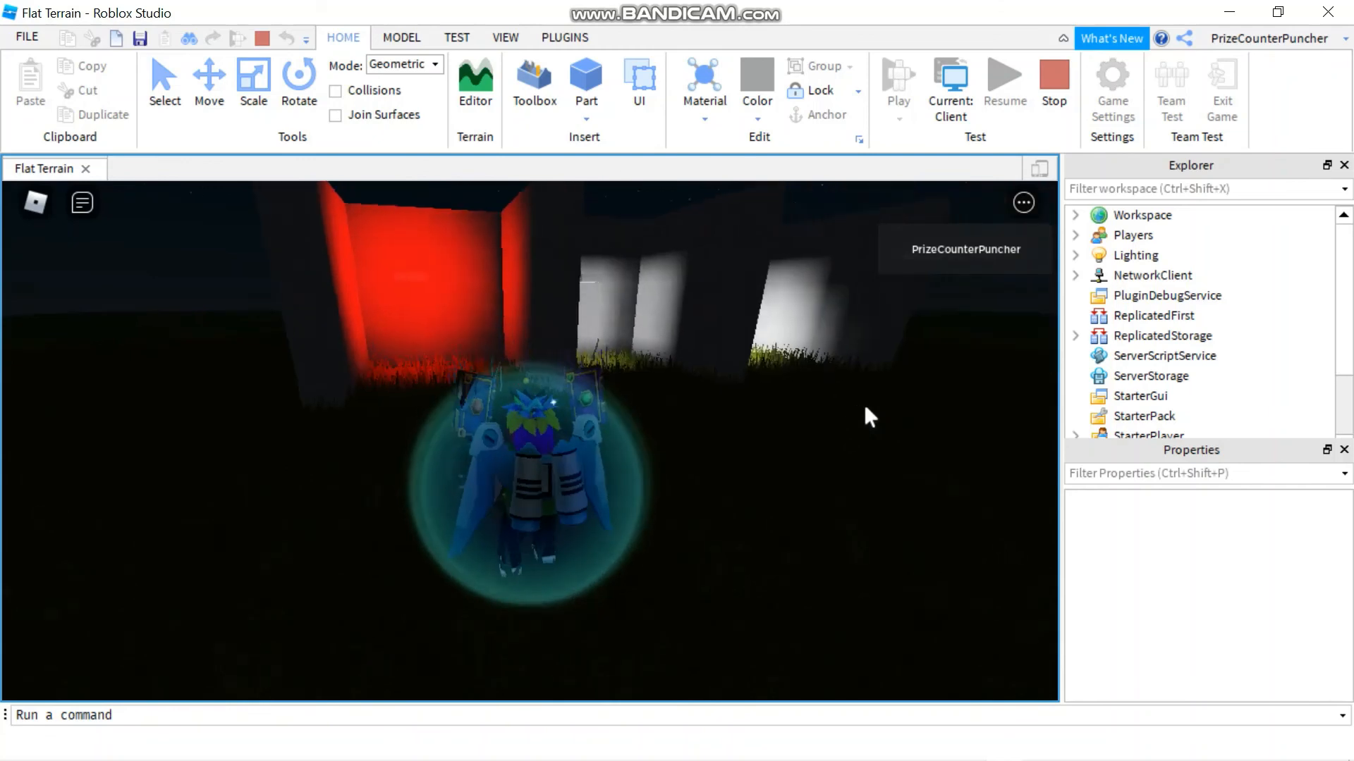
key("d")
key("d")
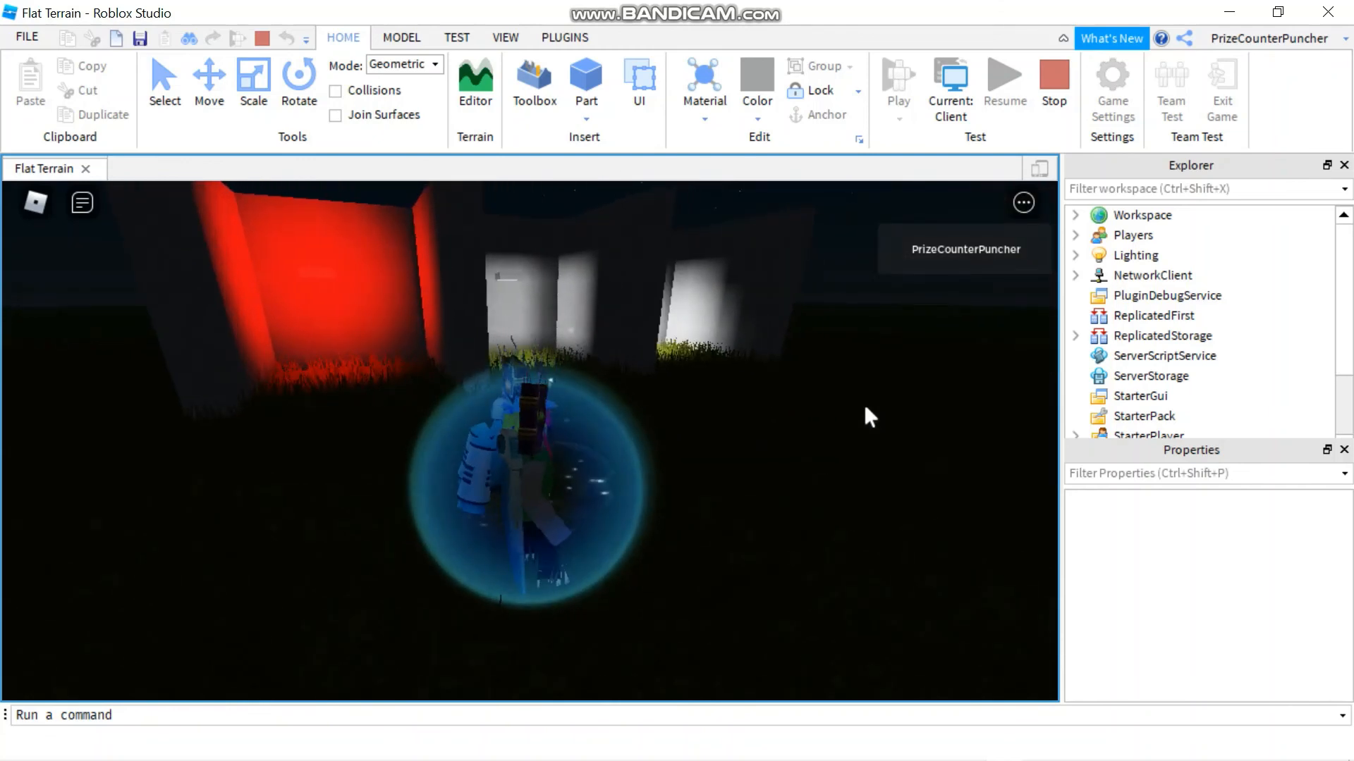
key("d")
key("w")
key("d")
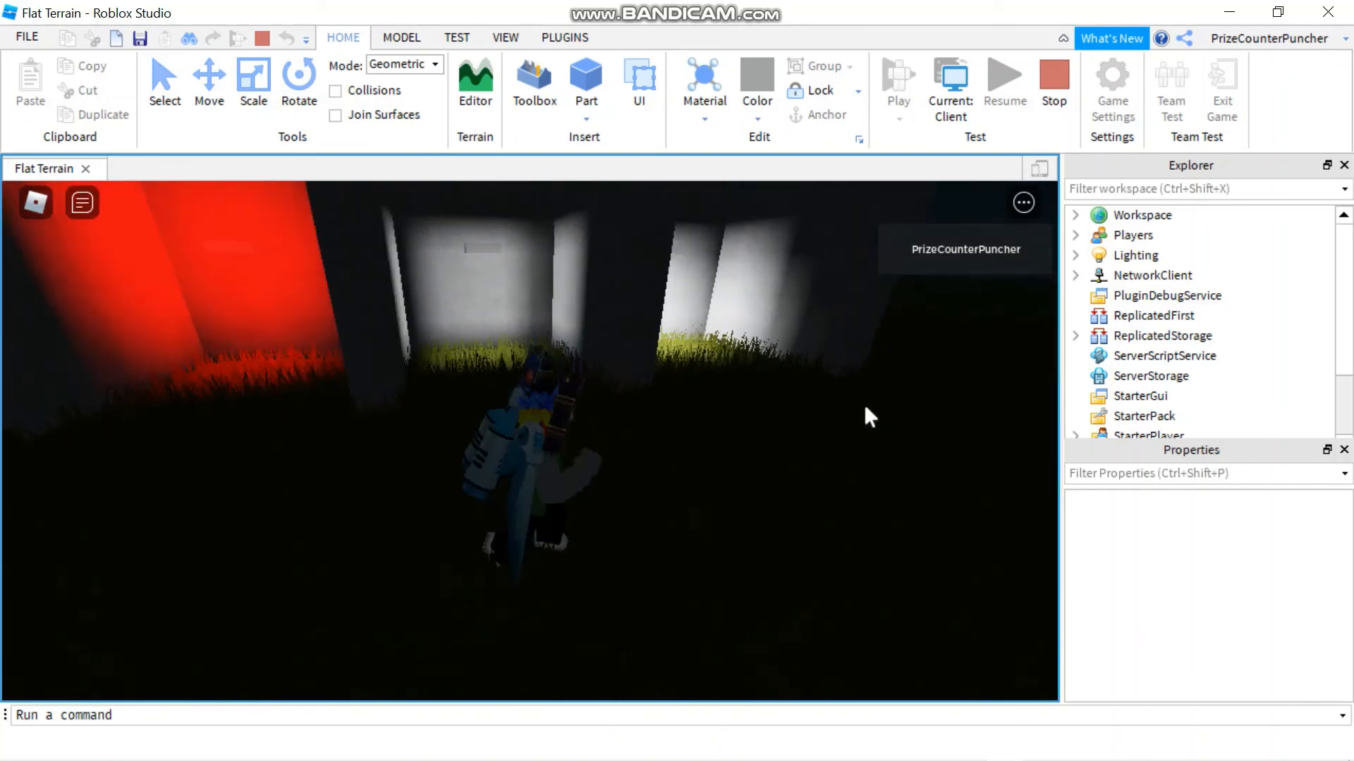
key("w")
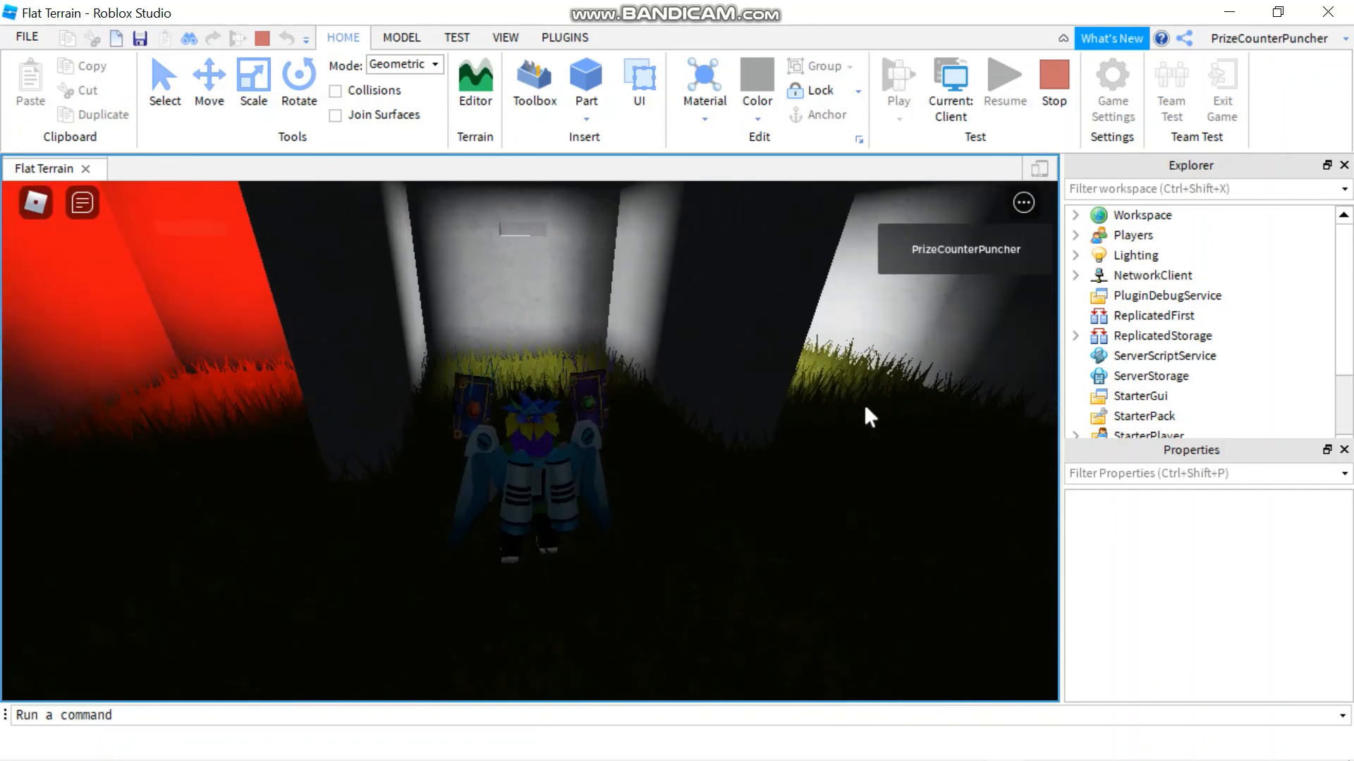
key("d")
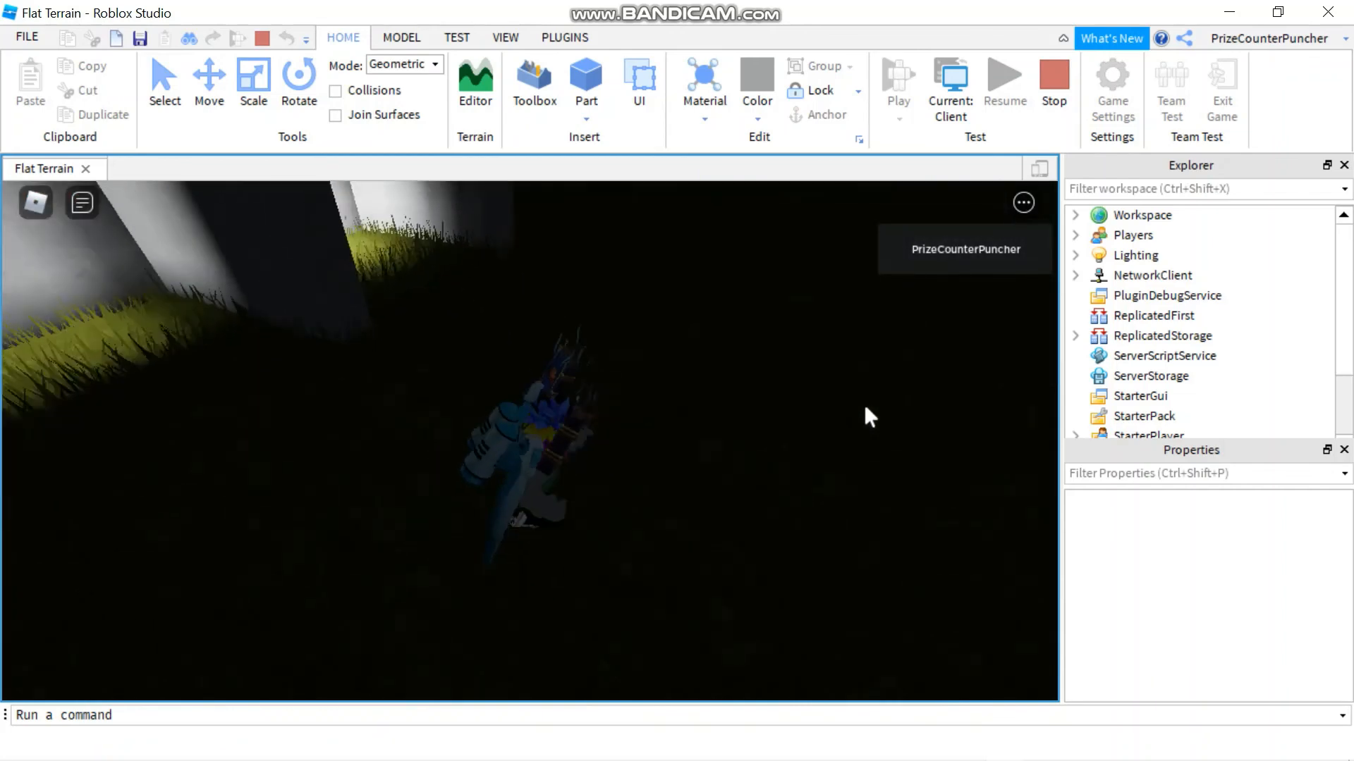
- Walk the character into the booth lit by light3's SurfaceLight and inspect the glowing light part from inside
right_click_drag(865, 404, 865, 404)
key("w")
key("d")
key("w")
key("d")
key("w")
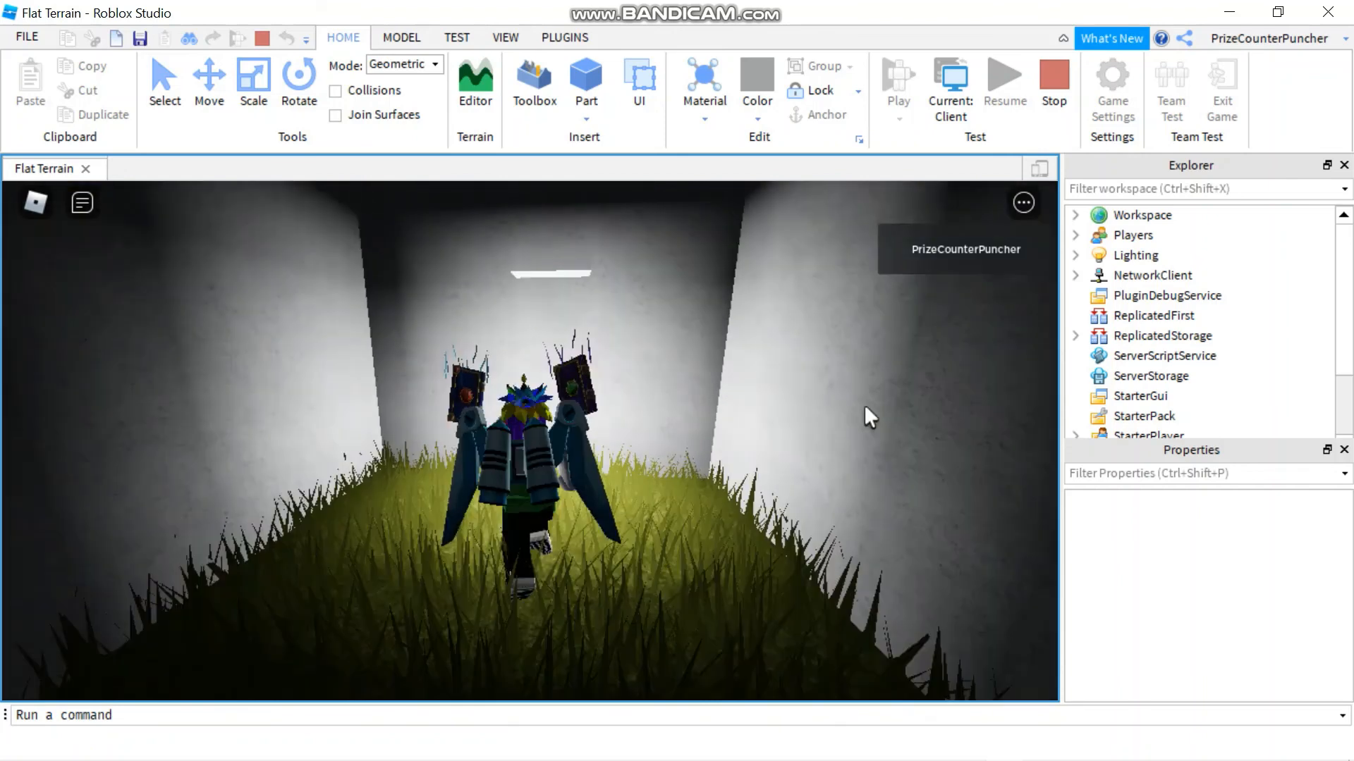
key("w")
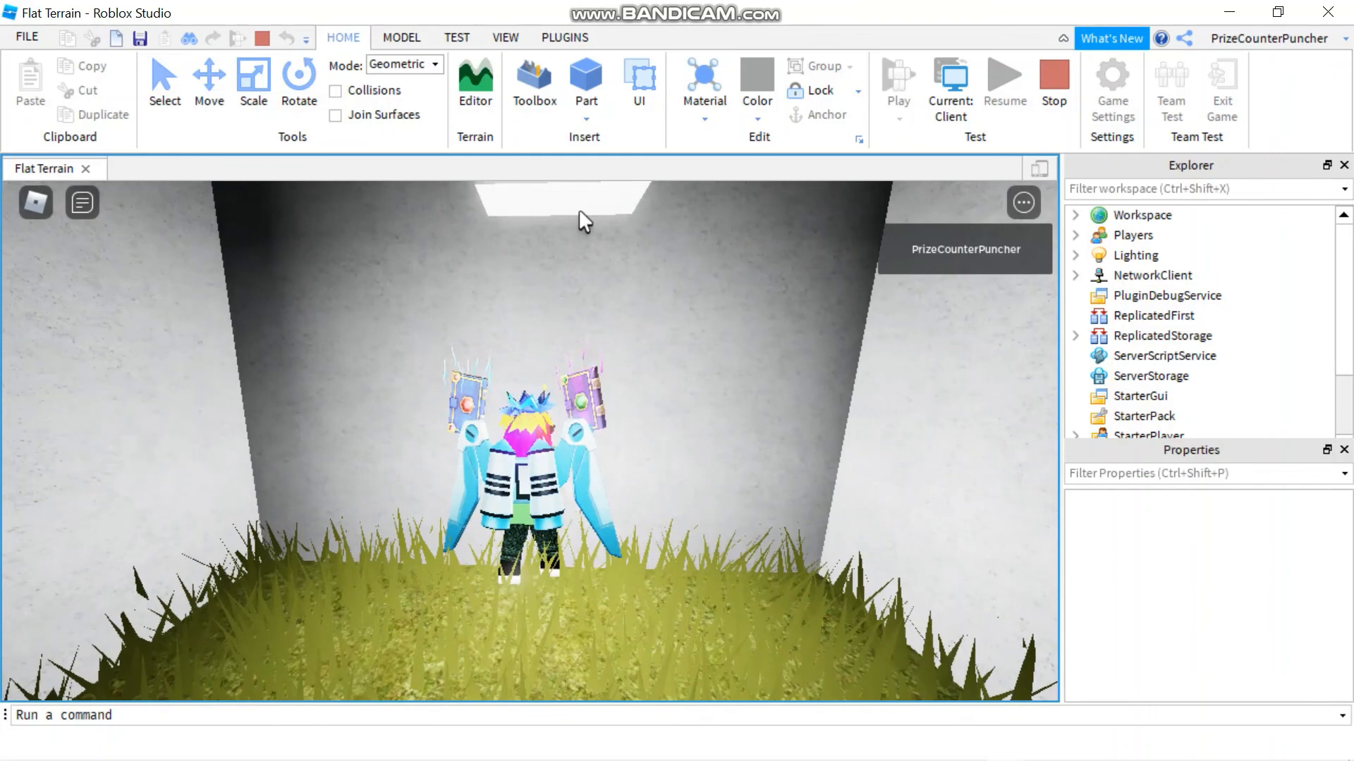
right_click_drag(691, 310, 691, 311)
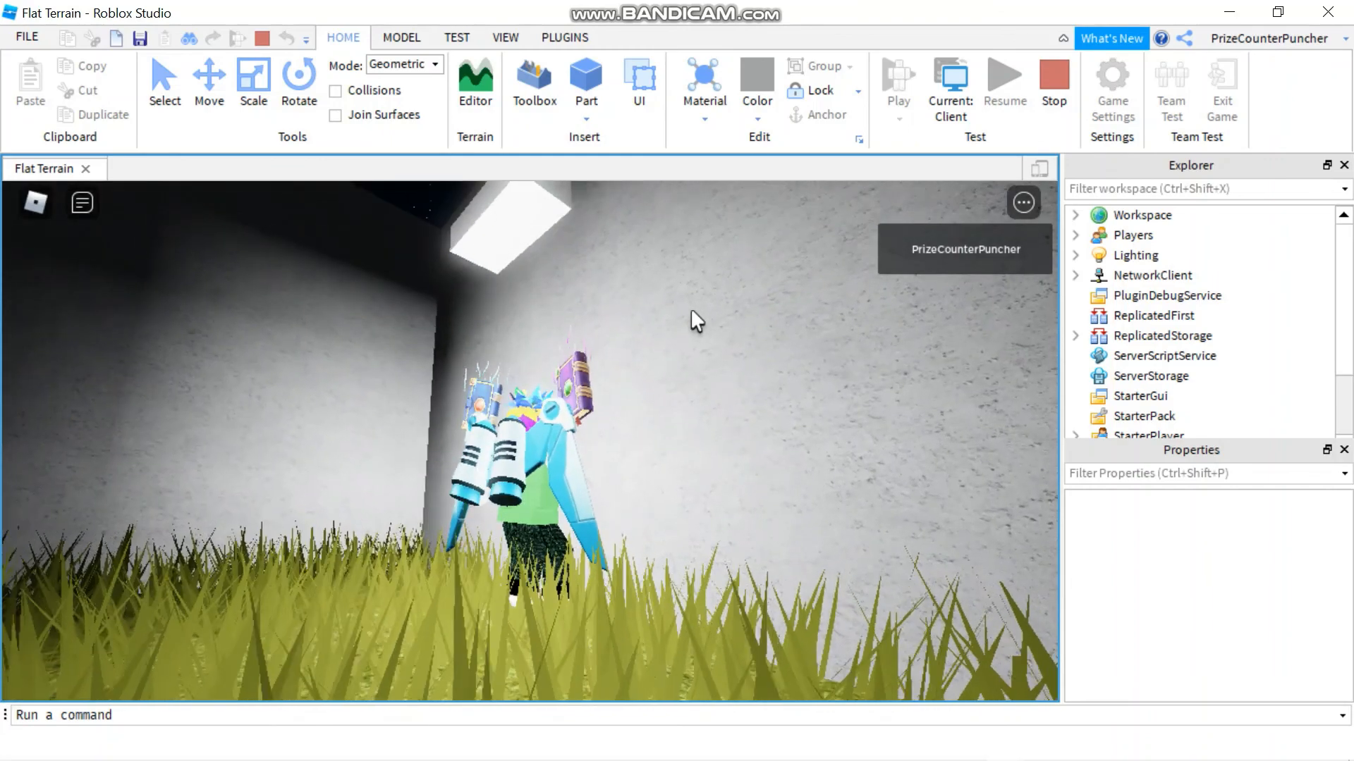